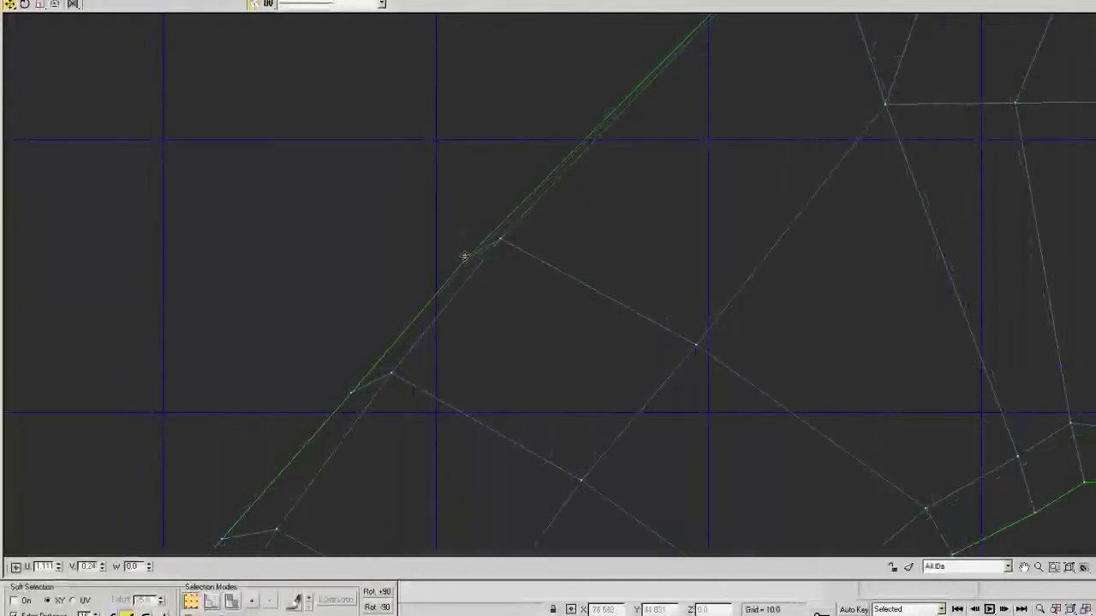
- Move the border vertices along the outer edge of the arm shell and its shoulder tip outward to clear the overlaps
left_click_drag(351, 394, 340, 351)
middle_click_drag(519, 279, 462, 378)
scroll(462, 374, "down", 3)
left_click_drag(610, 177, 608, 126)
middle_click_drag(693, 130, 621, 198)
left_click_drag(686, 166, 653, 135)
left_click_drag(772, 134, 755, 114)
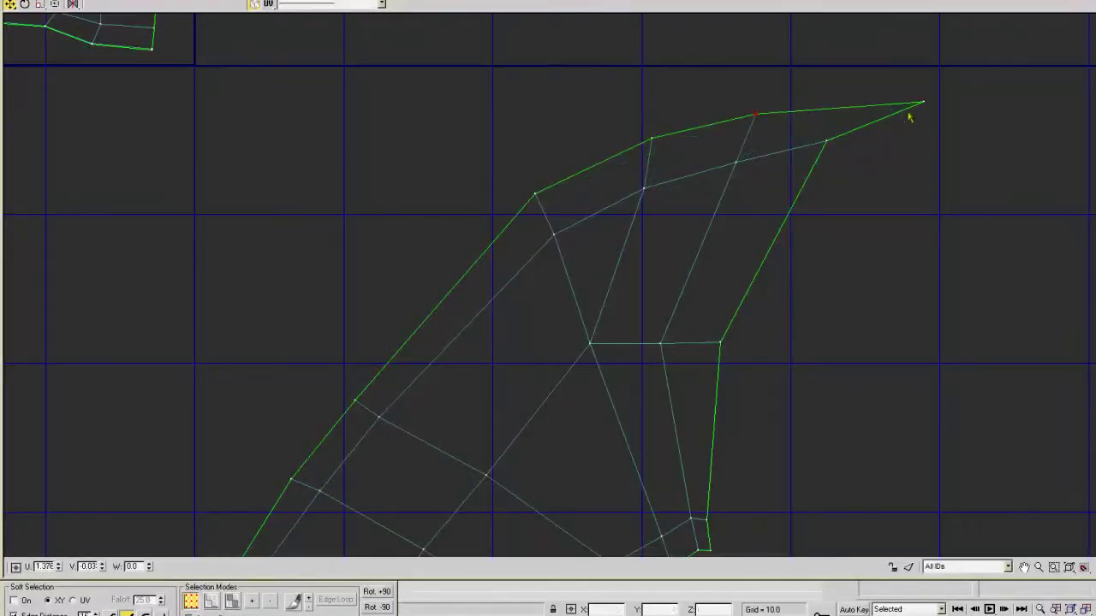
left_click_drag(909, 90, 876, 67)
- Spread the crowded vertices at the thumb tip of the arm shell outward into an evenly spaced outline
scroll(454, 362, "down", 5)
middle_click_drag(454, 362, 635, 107)
scroll(334, 260, "up", 5)
middle_click_drag(273, 267, 541, 242)
left_click_drag(343, 201, 299, 194)
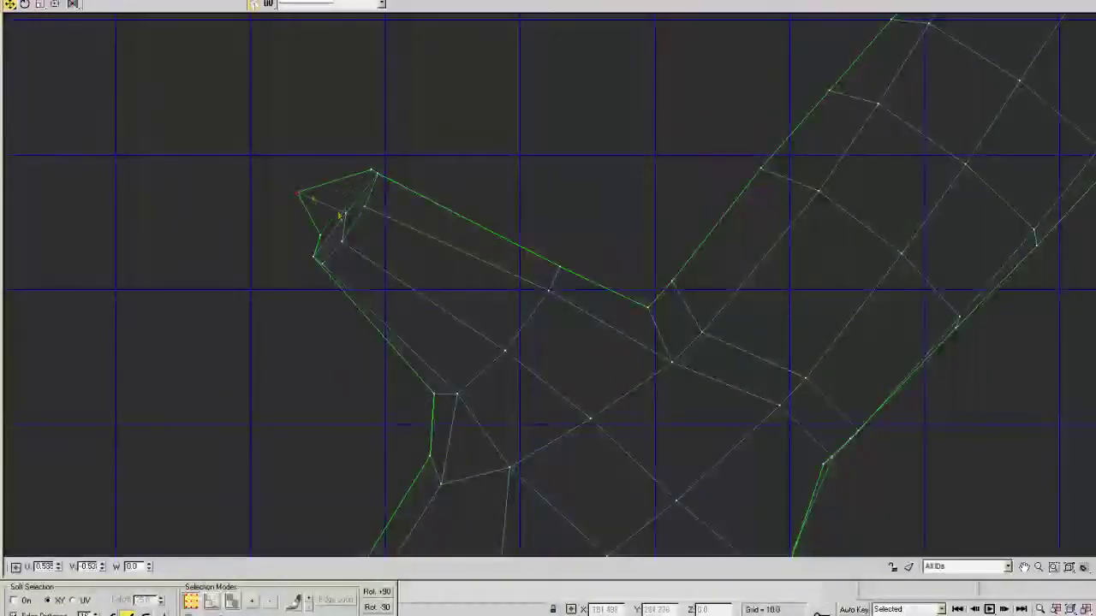
left_click(329, 206)
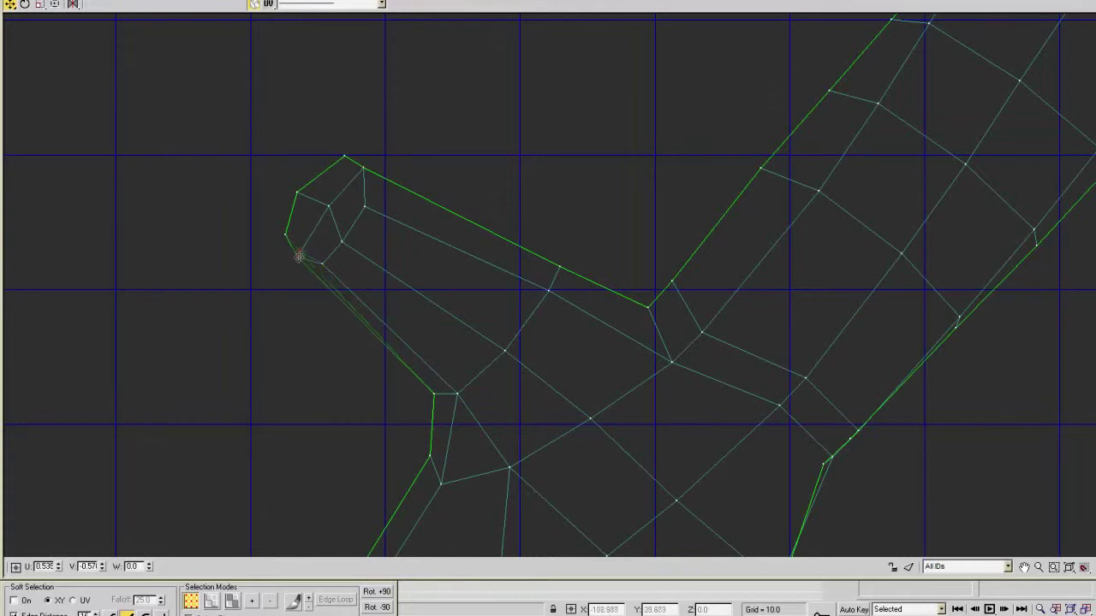
- Switch to face selection and select all faces of the arm-and-hand UV shell
scroll(465, 223, "down", 3)
middle_click_drag(449, 367, 458, 171)
scroll(501, 306, "down", 3)
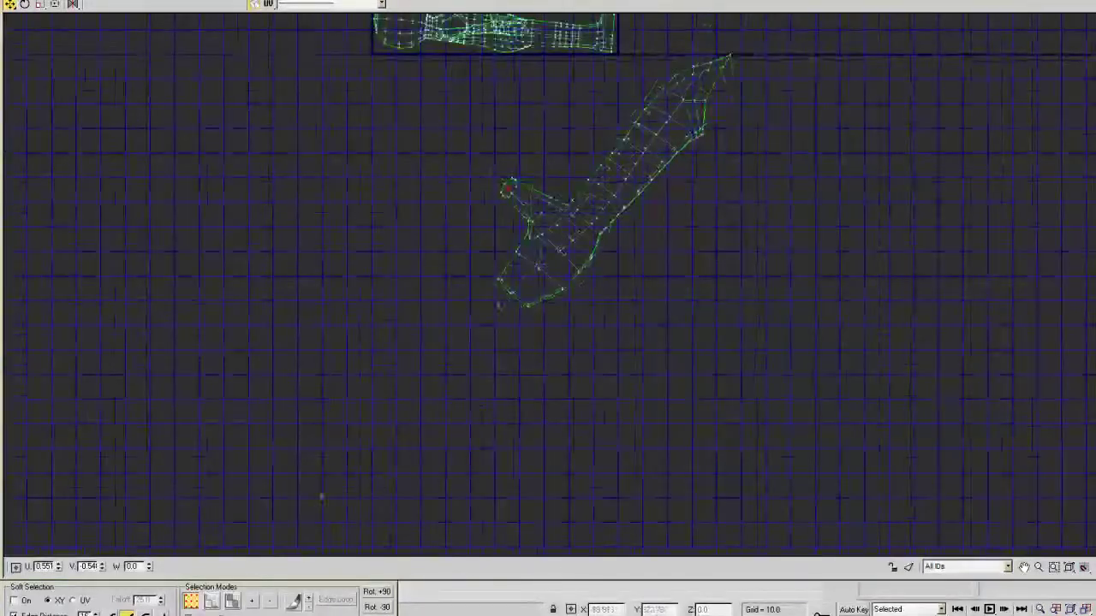
left_click(232, 601)
middle_click_drag(601, 181, 448, 322)
left_click_drag(481, 335, 476, 339)
left_click_drag(537, 403, 315, 300, "ctrl")
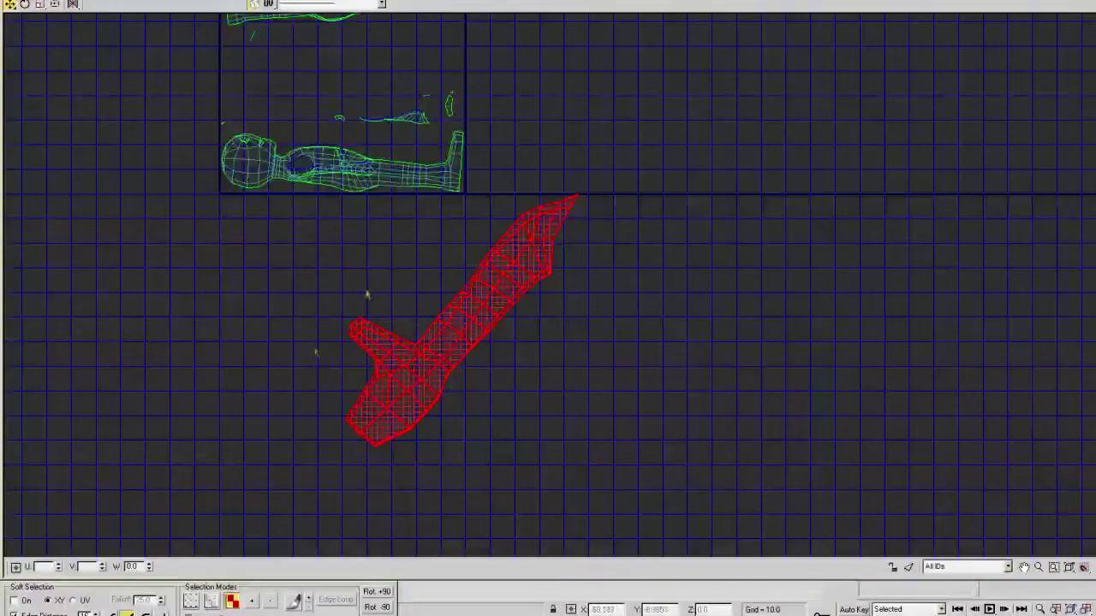
- Restore the Edit UVWs window to its smaller size and start Pelt mapping on the selected arm faces
double_click(602, 1)
middle_click_drag(700, 195, 619, 245)
scroll(648, 229, "up", 3)
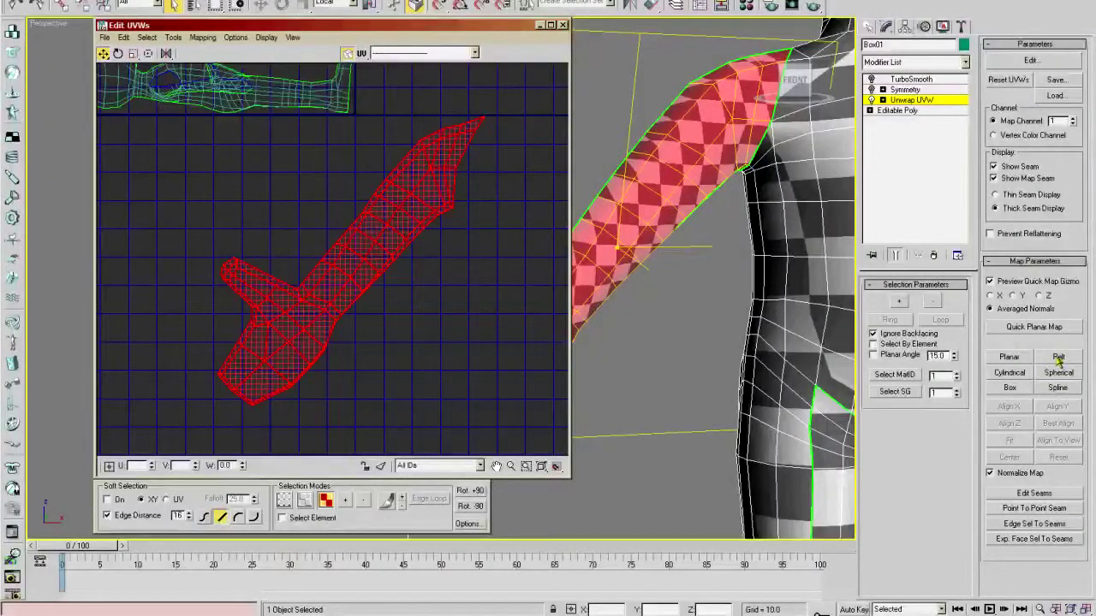
left_click(1058, 358)
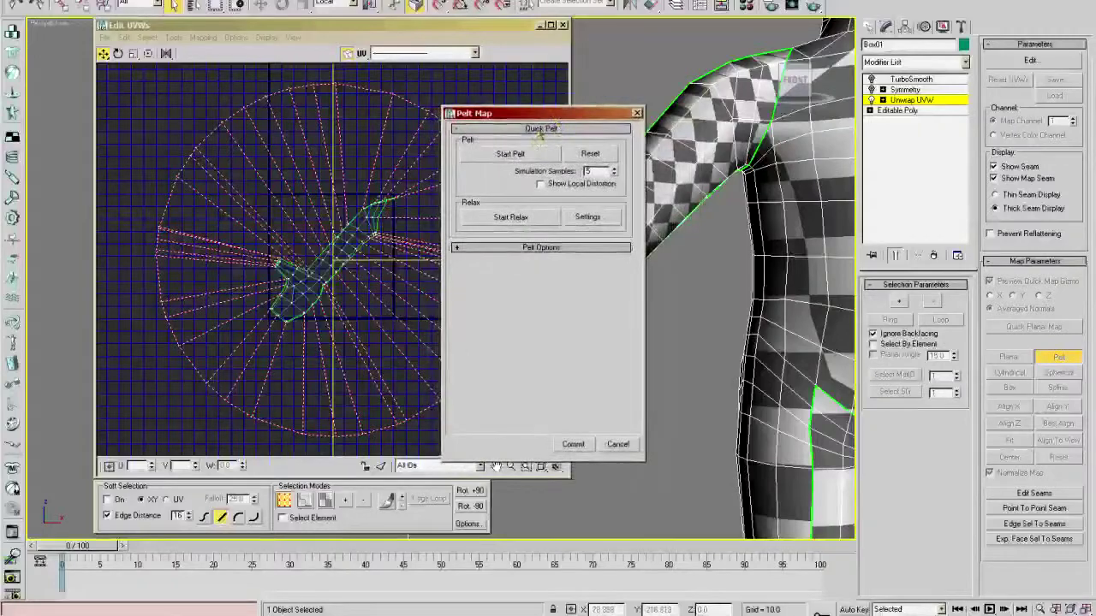
- Try to pelt and relax the arm shell with the current relax settings, and reset the pelt
left_click(518, 154)
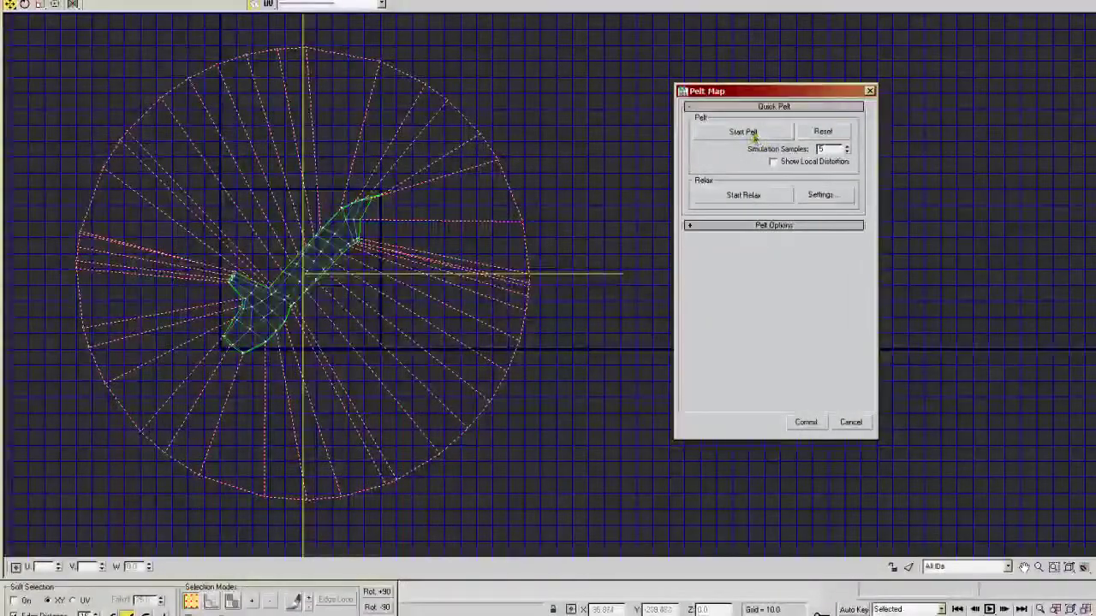
left_click(745, 132)
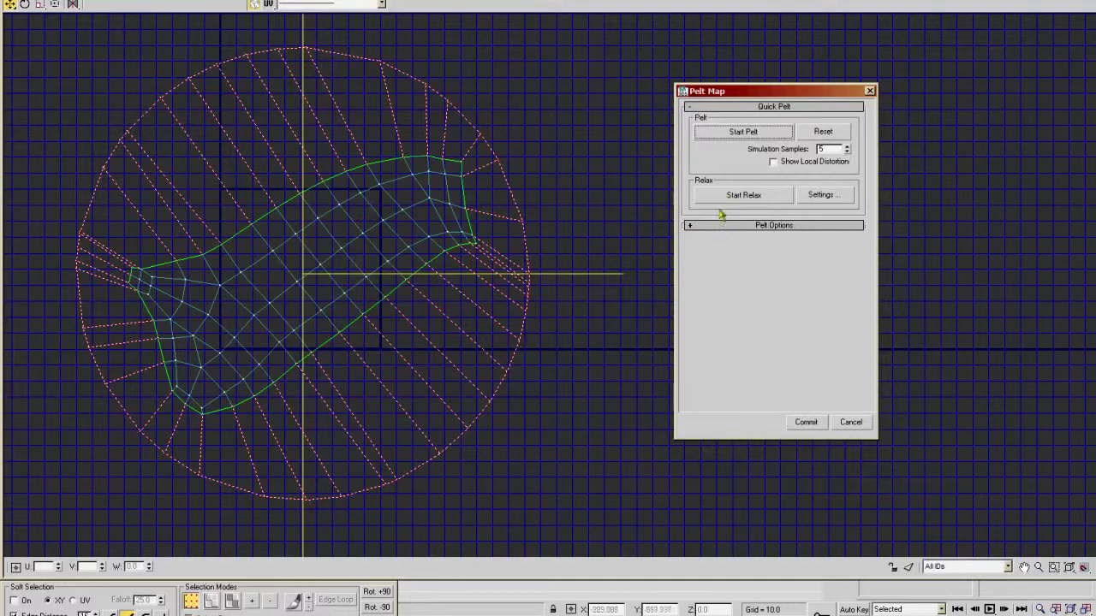
left_click(736, 196)
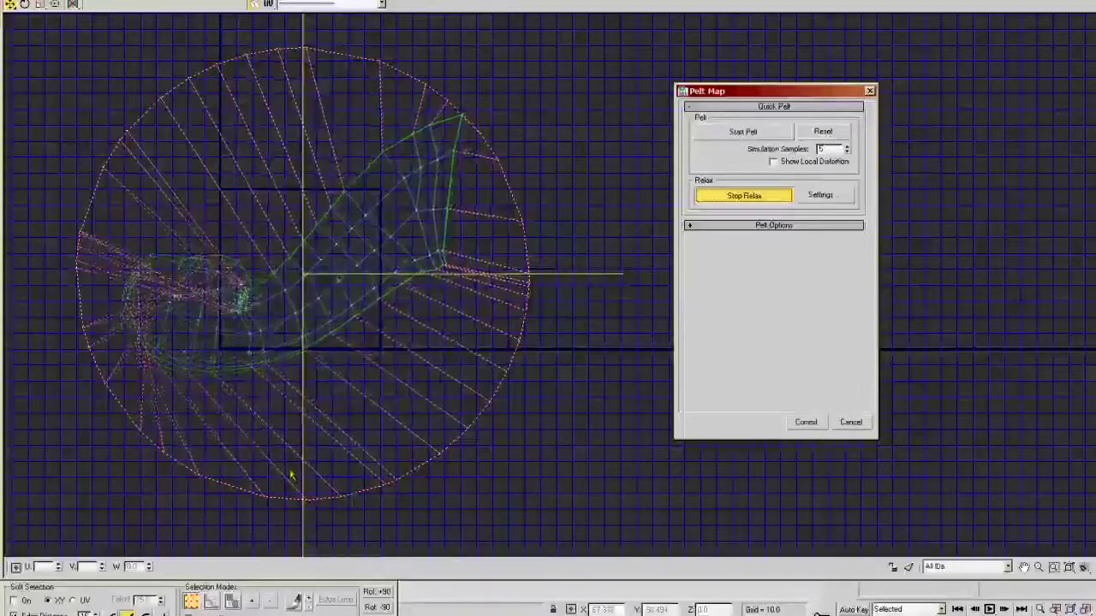
left_click(745, 196)
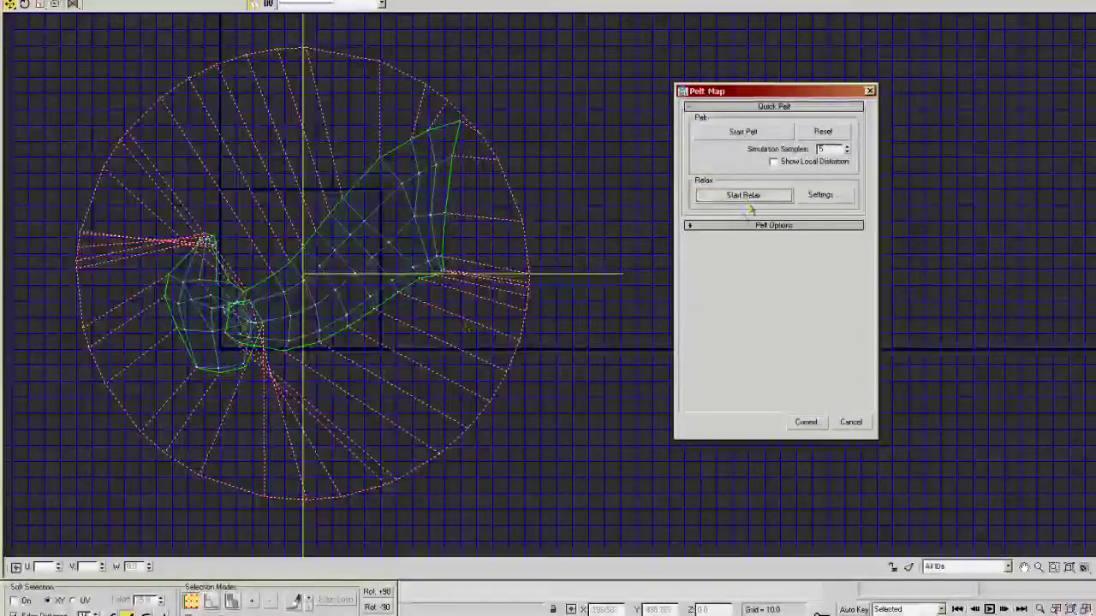
left_click(823, 133)
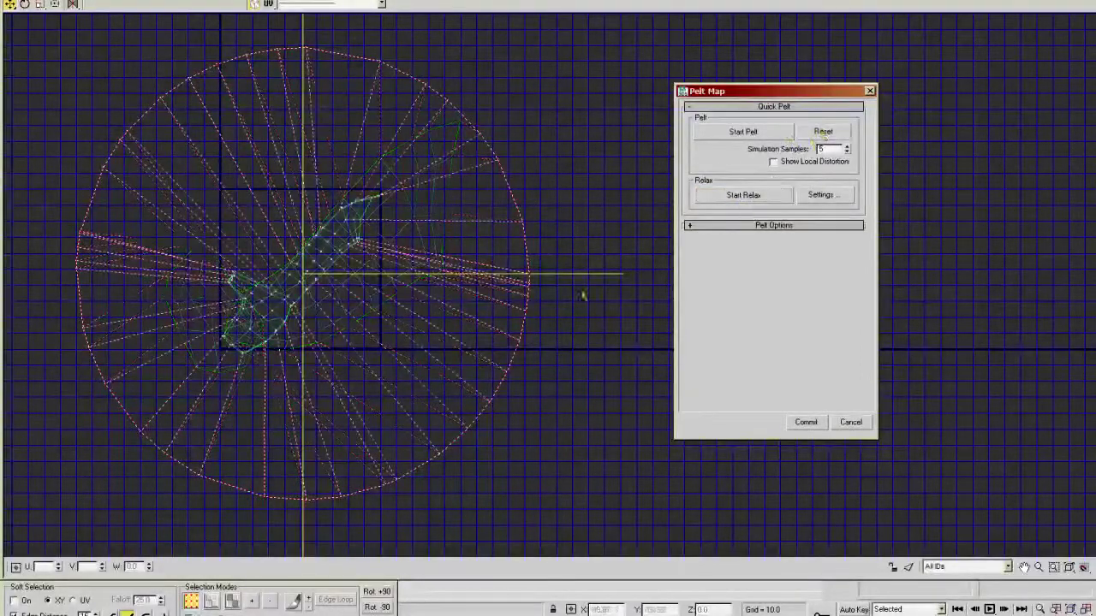
- Run the pelt simulation on the arm shell and set the relax method to Relax By Face Angles
left_click(743, 132)
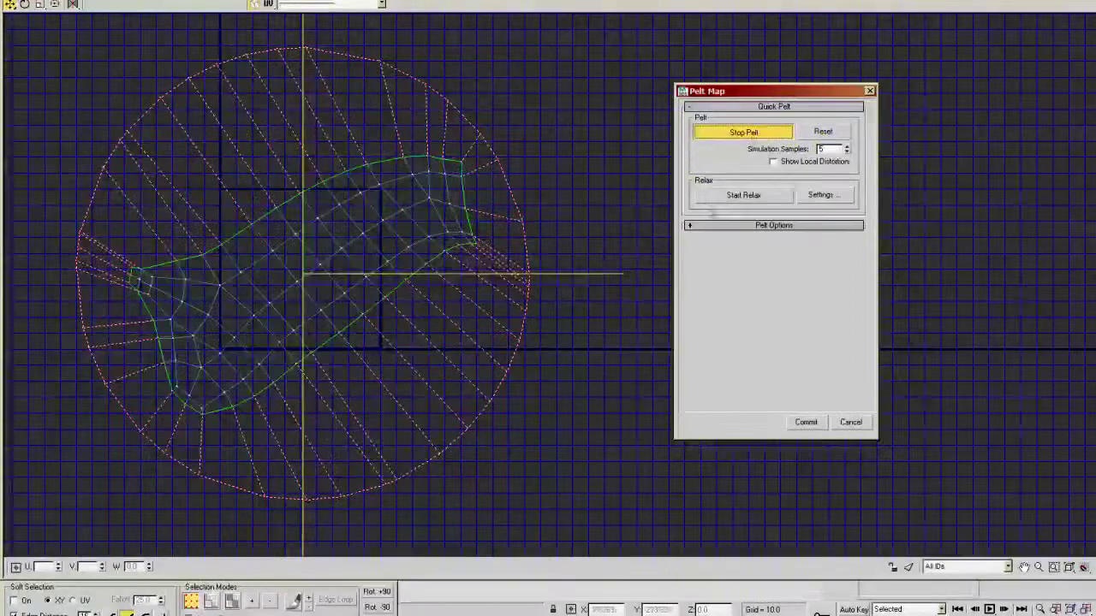
left_click(824, 196)
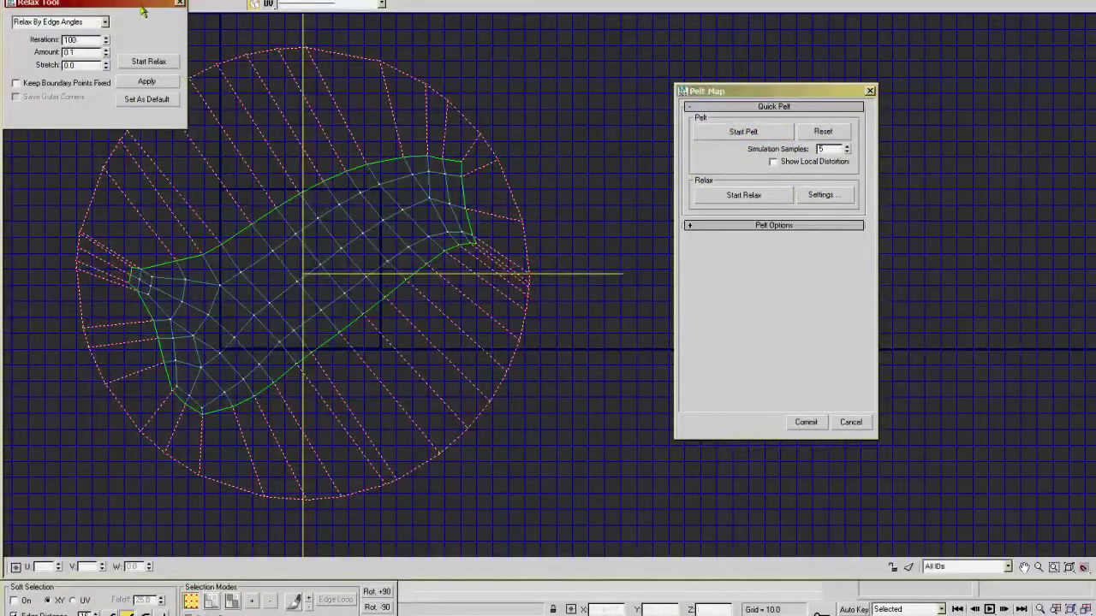
left_click_drag(143, 11, 769, 216)
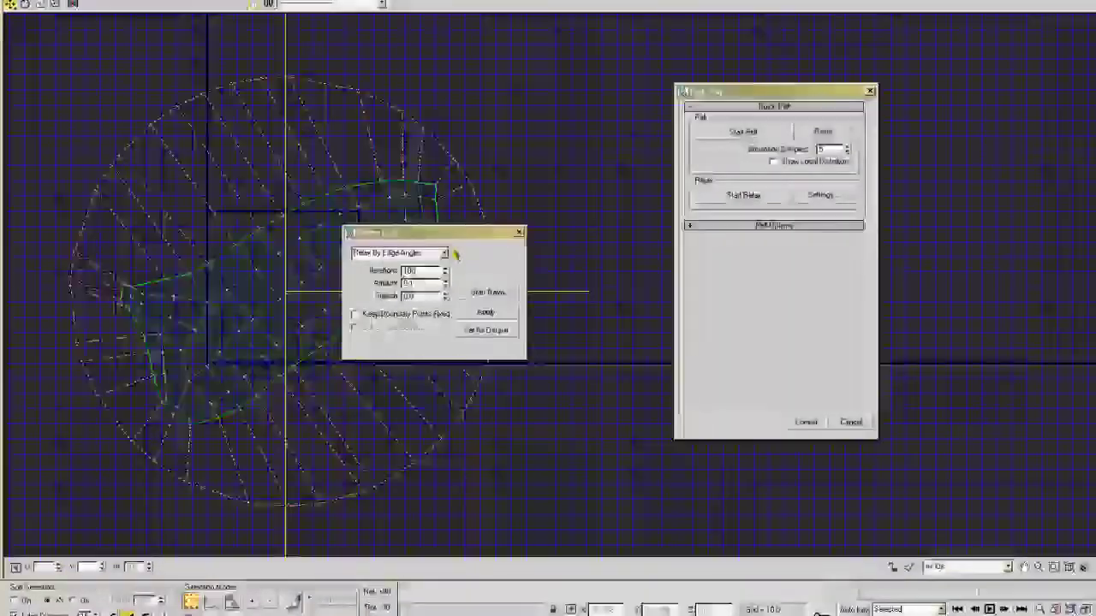
left_click(444, 254)
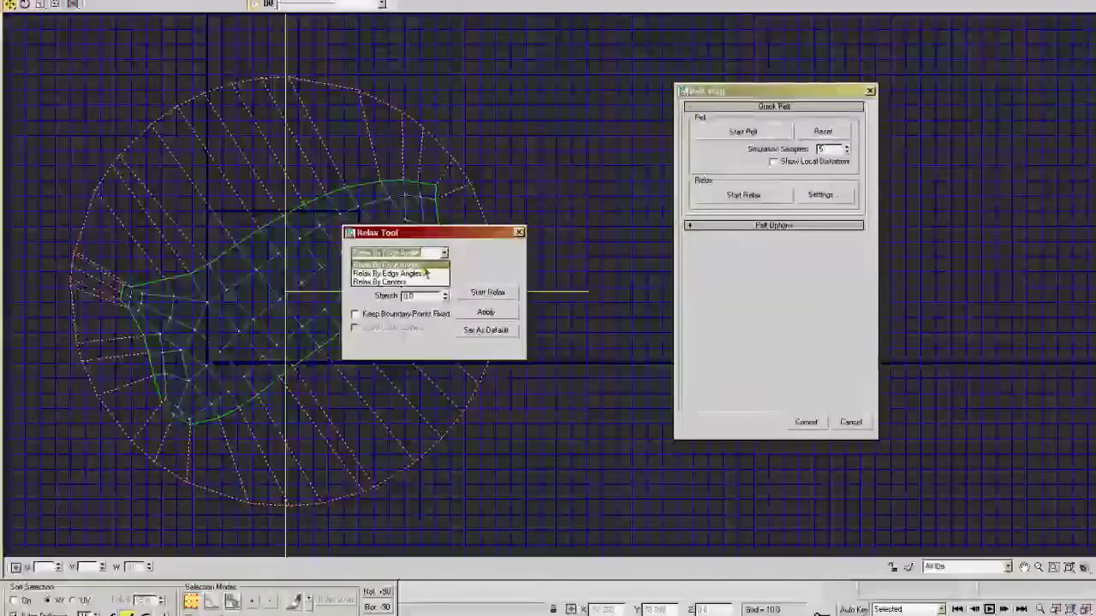
left_click(389, 266)
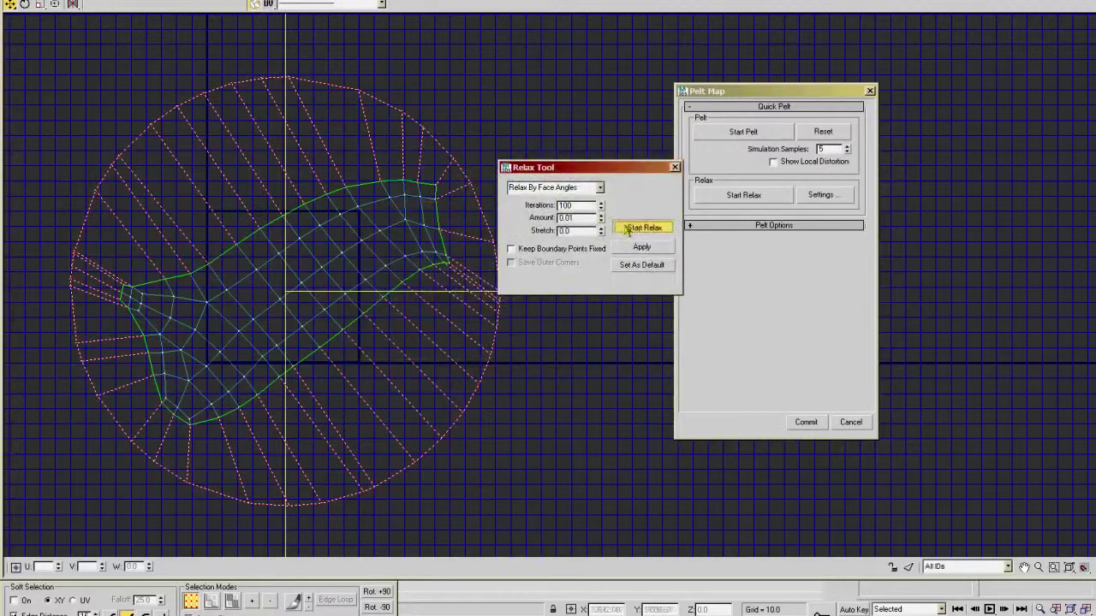
- Relax the arm pelt until the arm and hand are laid out flat, and commit the pelt map
left_click(638, 228)
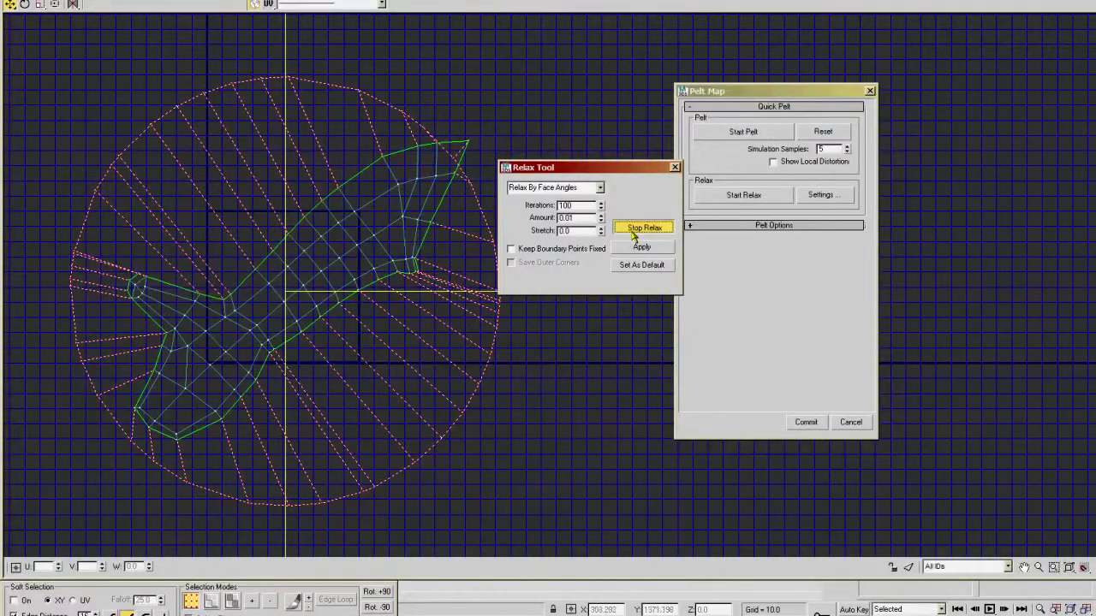
left_click(674, 168)
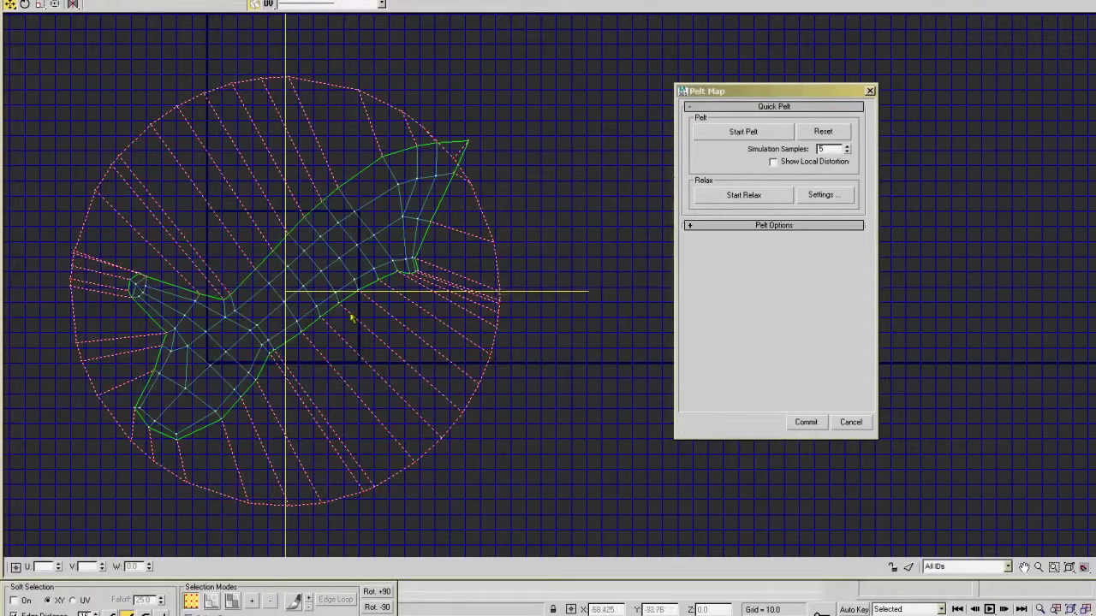
left_click(807, 423)
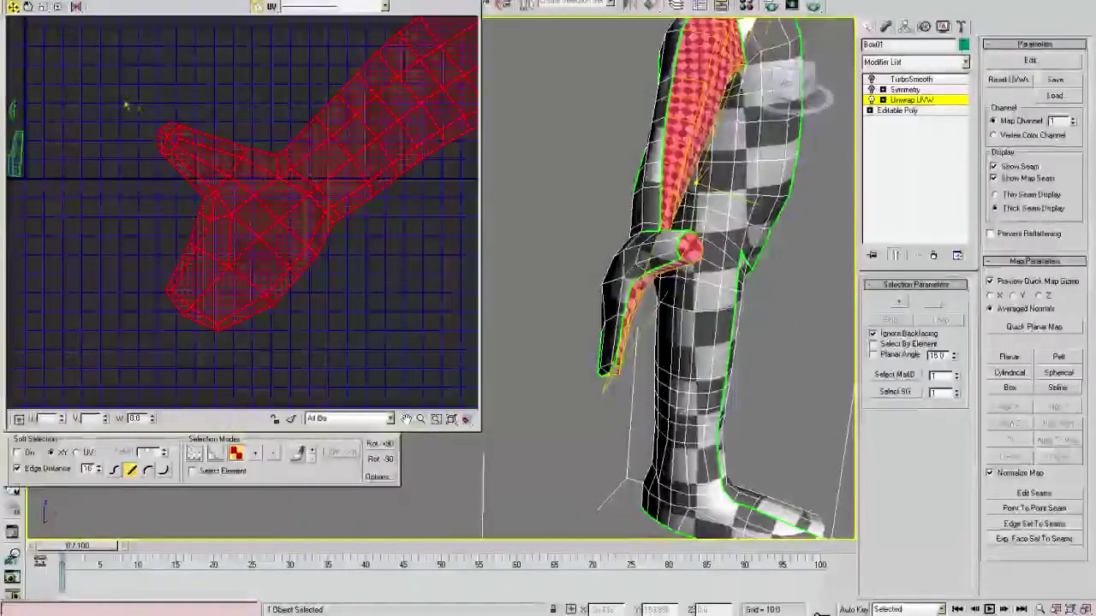
- Select only the hand faces of the arm shell, up to the wrist
left_click(132, 124)
left_click_drag(150, 115, 296, 347)
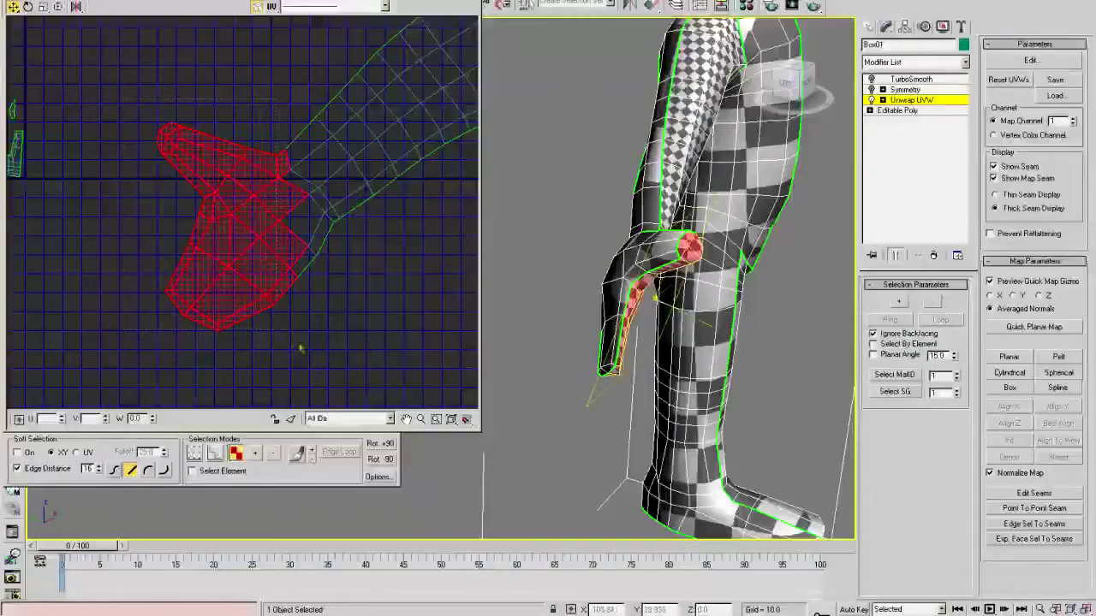
left_click(329, 217, "ctrl")
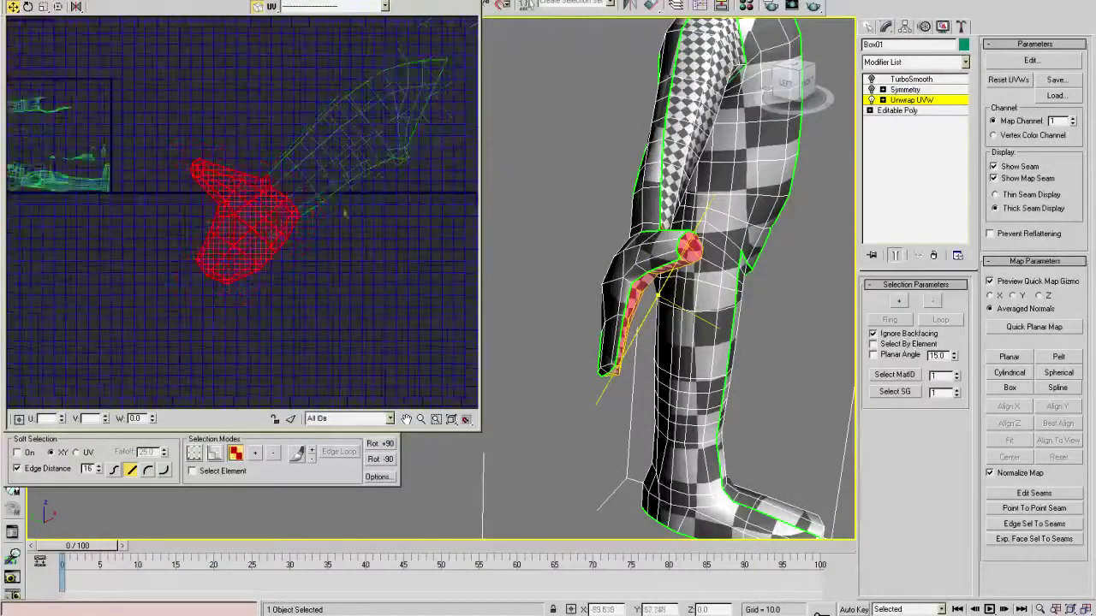
- Pelt-map the selected hand faces, running the pelt simulation and a relax, and commit the result
left_click(1059, 358)
left_click(743, 195)
left_click(743, 195)
left_click(738, 132)
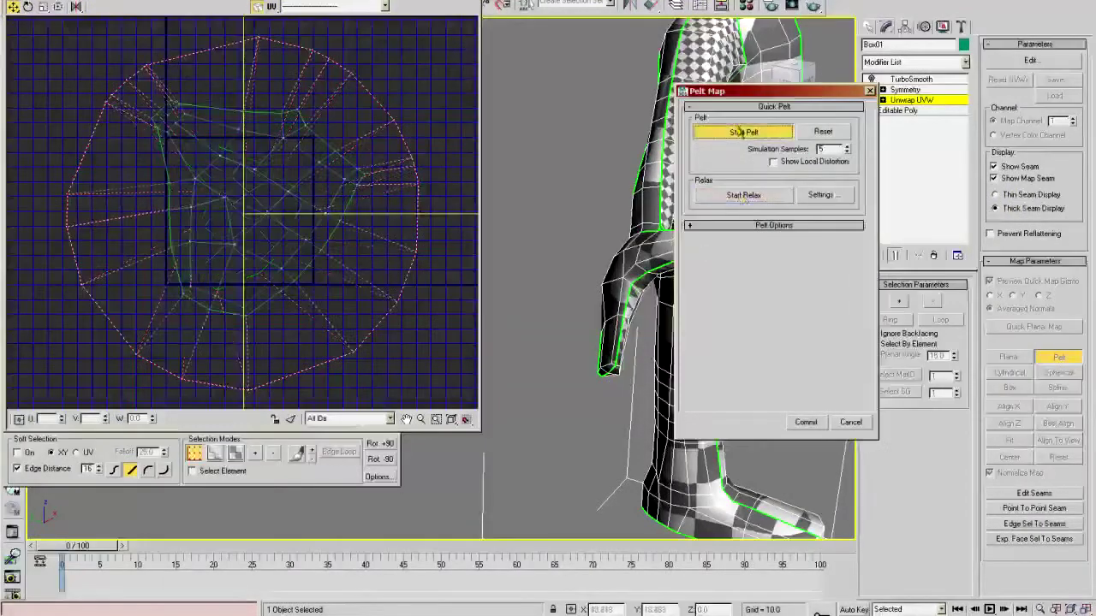
left_click(756, 195)
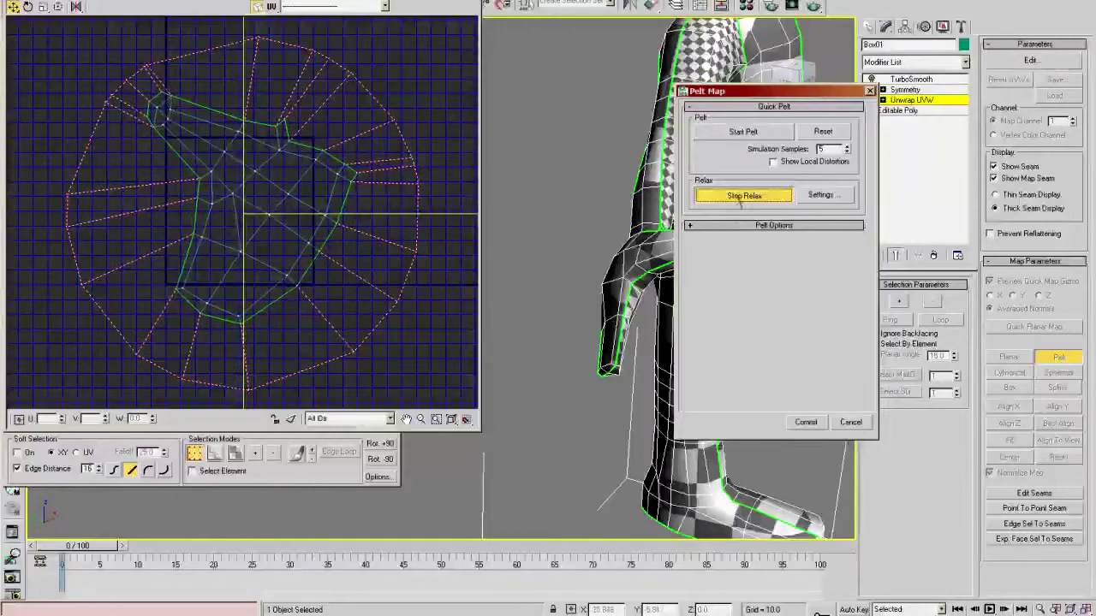
left_click(794, 422)
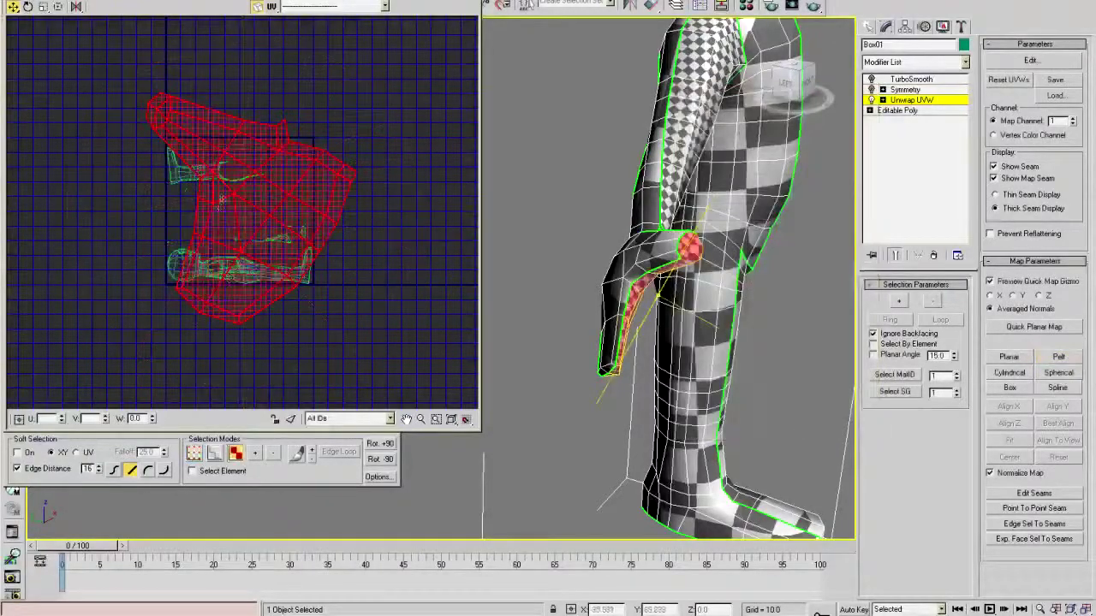
- Move the hand shell off the UV square to empty space below and to the right of the arm shell
scroll(242, 212, "down", 3)
scroll(243, 213, "down", 3)
left_click_drag(314, 307, 426, 315)
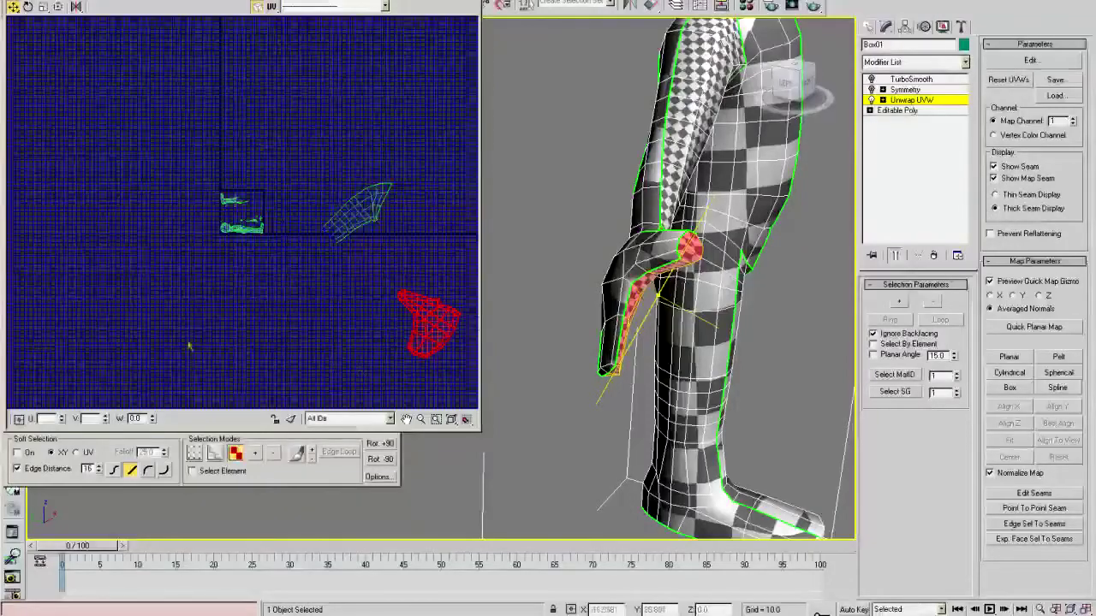
middle_click_drag(346, 345, 332, 131, "ctrl+alt")
middle_click_drag(334, 62, 340, 26, "ctrl+alt")
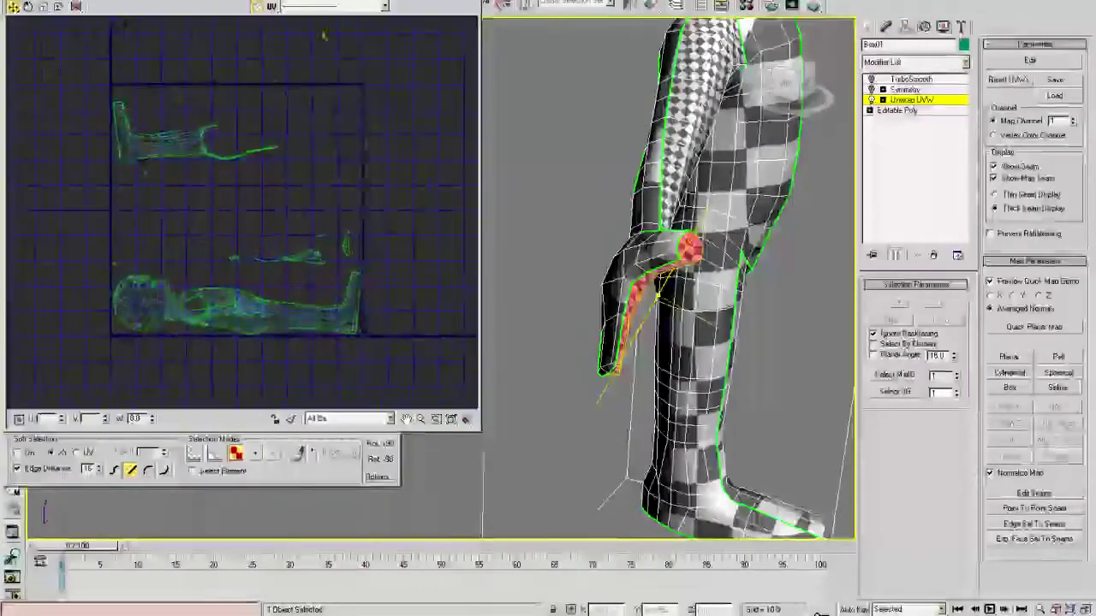
middle_click_drag(359, 147, 377, 261, "ctrl+alt")
middle_click_drag(376, 261, 311, 241)
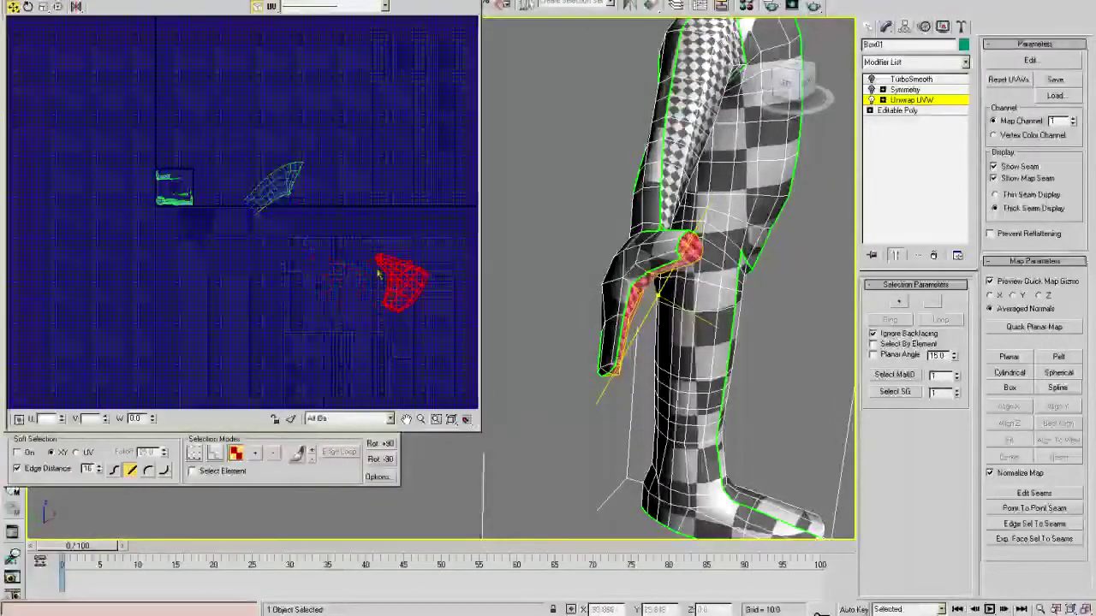
- Select the arm shell and move it to the empty space directly below the UV square
left_click_drag(315, 243, 317, 245)
left_click_drag(273, 183, 287, 275)
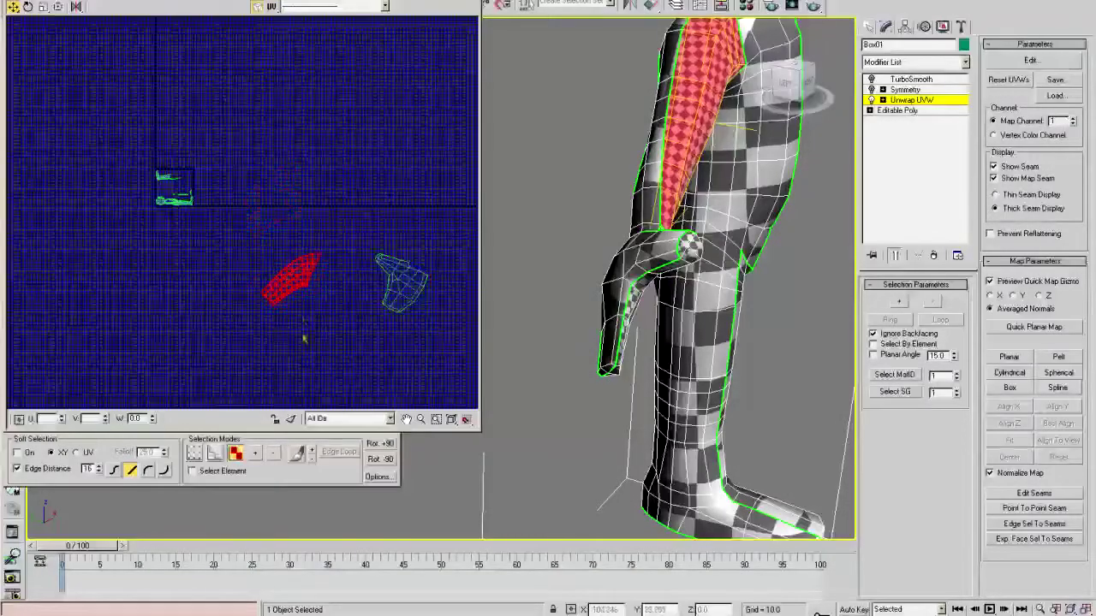
middle_click_drag(352, 310, 348, 301, "ctrl+alt")
middle_click_drag(348, 300, 348, 296)
scroll(349, 297, "down", 3)
left_click_drag(87, 241, 78, 232)
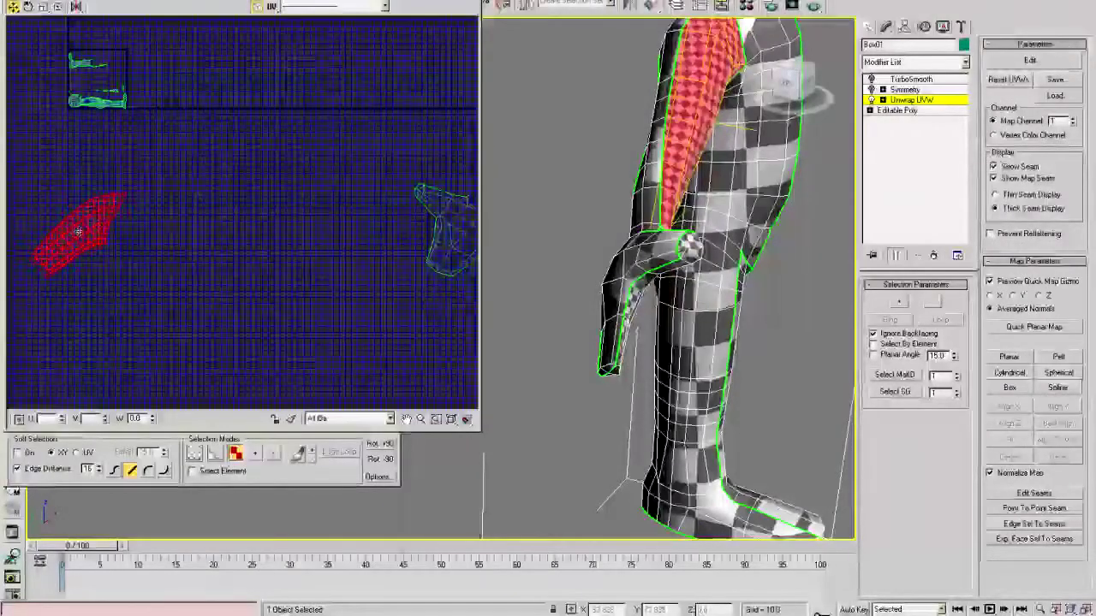
- Select the hand shell and move it directly below the arm shell
middle_click_drag(171, 160, 242, 279)
middle_click_drag(344, 284, 275, 196)
scroll(274, 196, "down", 3)
left_click(370, 246)
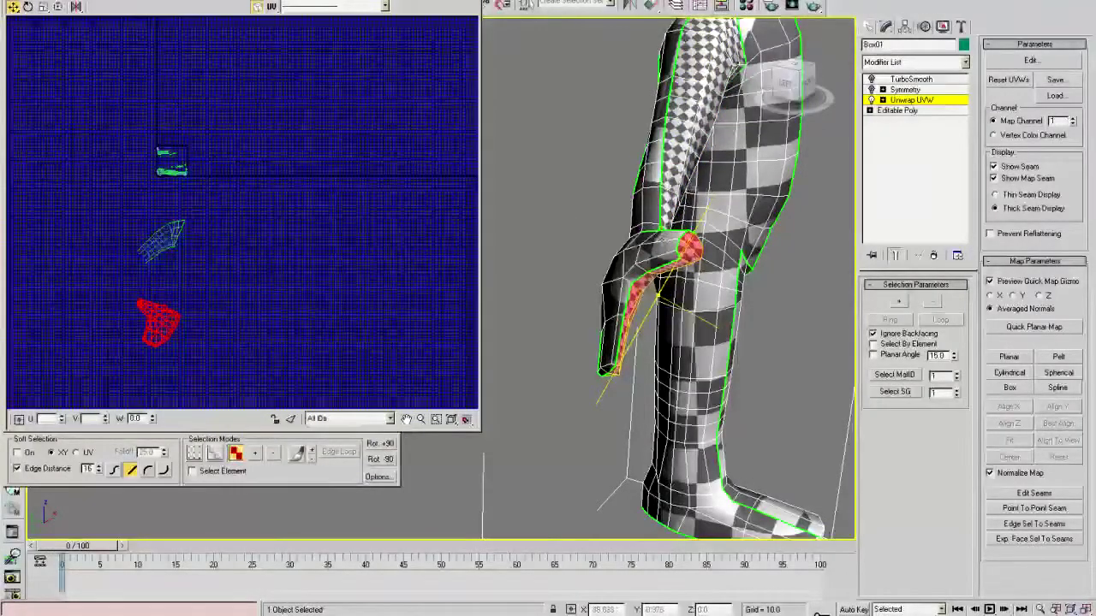
- Scale the hand shell down uniformly to about half size while comparing its checker pattern with the arm's on the model
key("z")
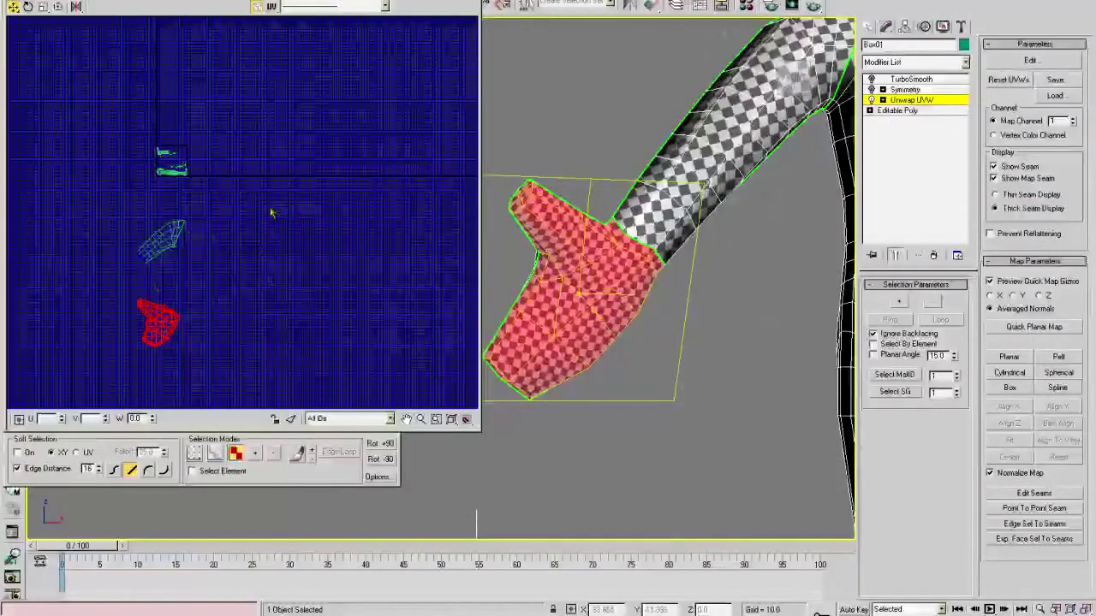
middle_click_drag(571, 220, 704, 276, "alt")
middle_click_drag(216, 340, 289, 245)
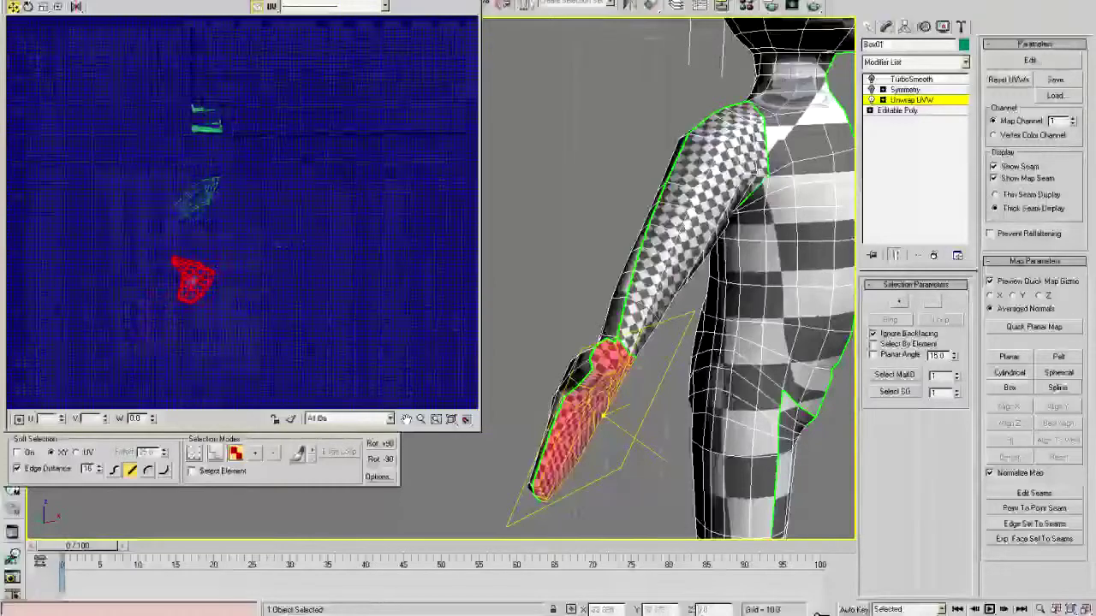
right_click(189, 279)
left_click(210, 304)
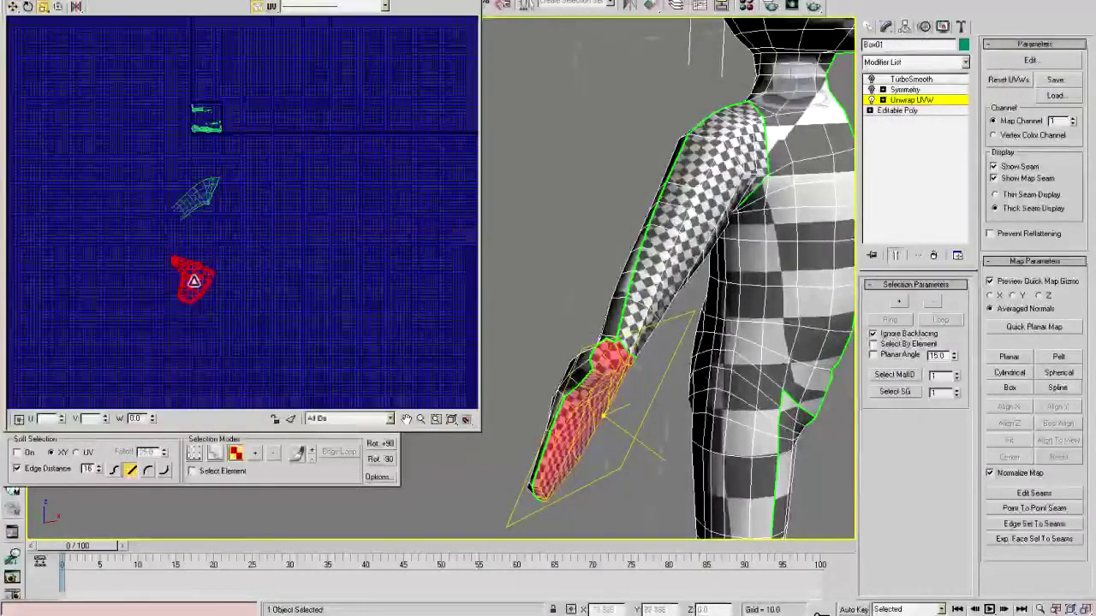
left_click_drag(194, 314, 193, 295)
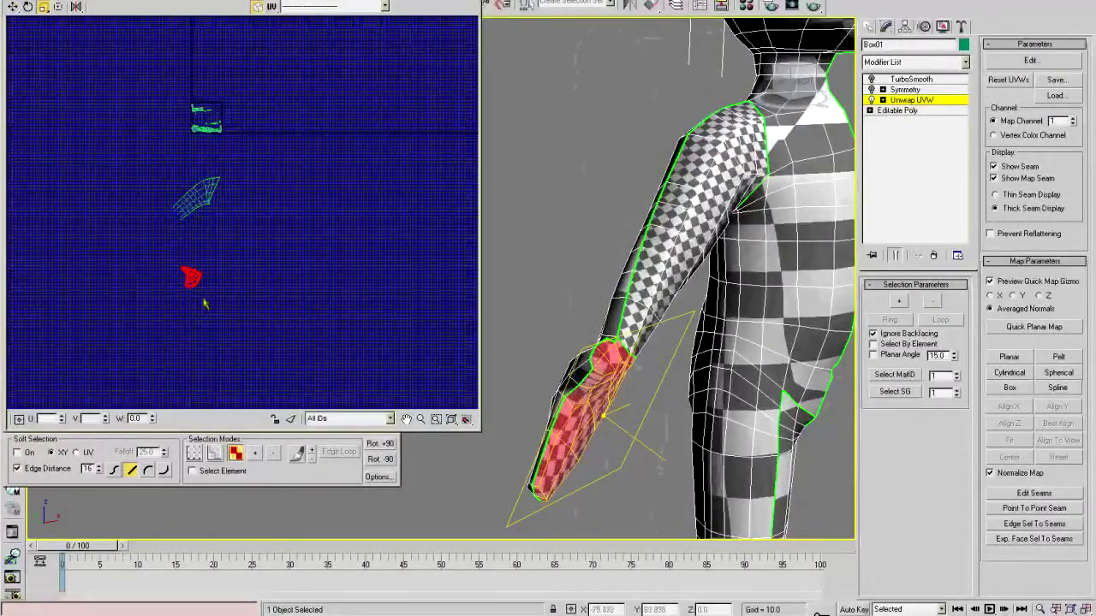
- Rescale the hand shell uniformly until its checker squares on the model match the size of the arm's
scroll(659, 377, "up", 5)
middle_click_drag(590, 386, 702, 368, "alt")
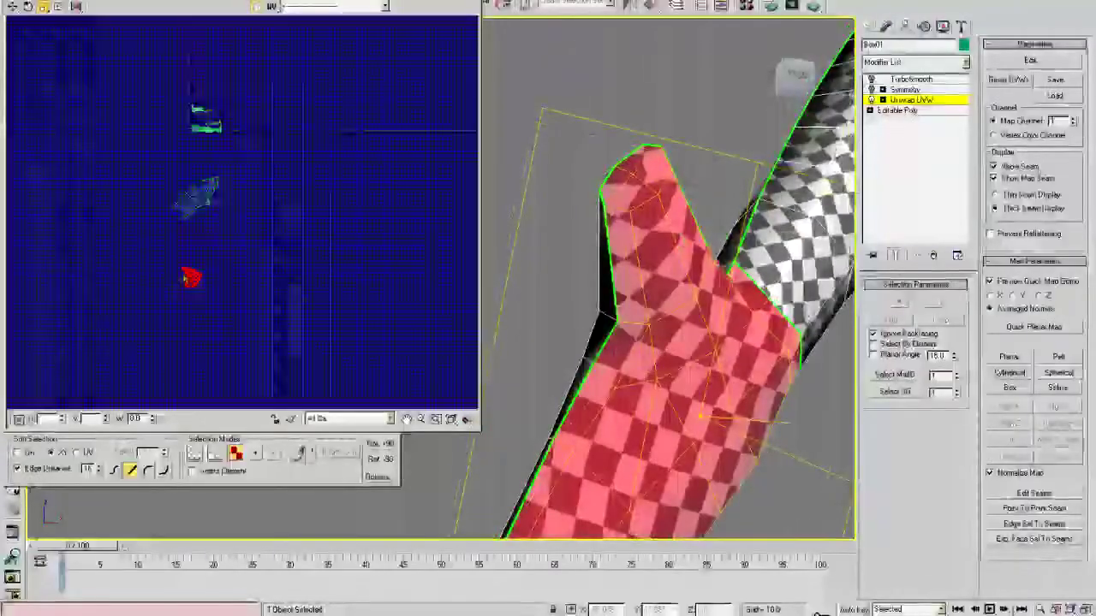
mouse_move(191, 299)
left_mouse_down()
mouse_move(190, 228)
mouse_move(193, 285)
left_mouse_up()
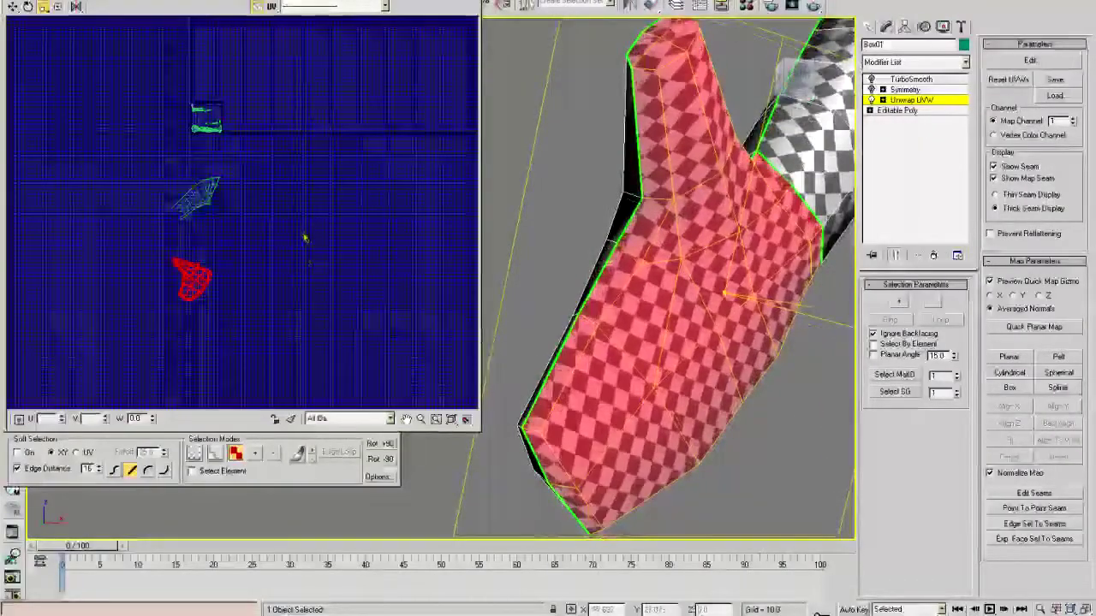
left_click_drag(304, 238, 302, 256)
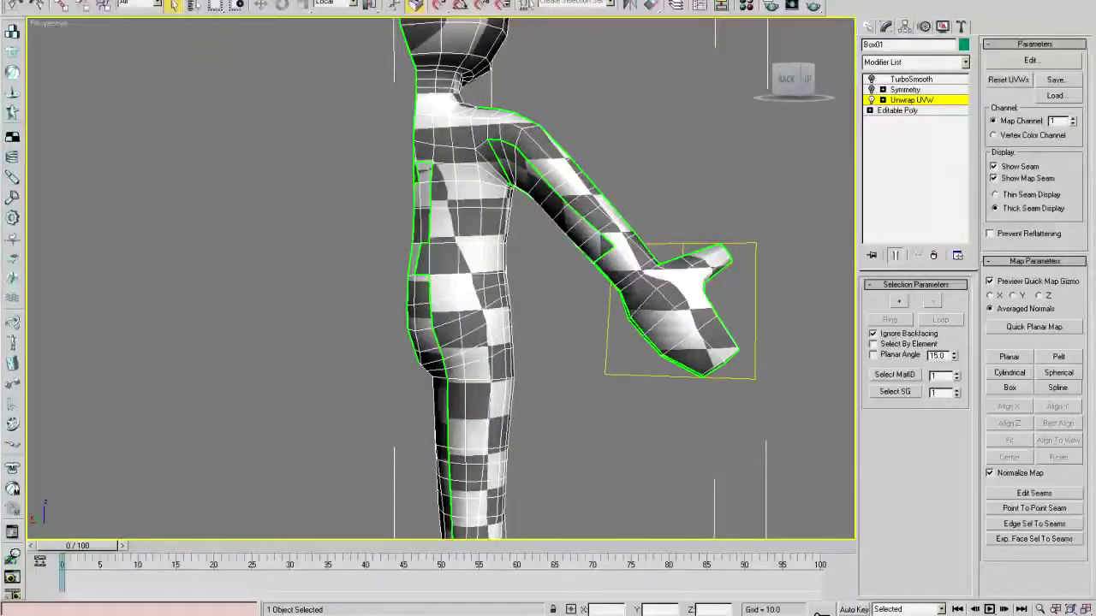
- Switch the viewport to the Back view and select the rear faces of the arm and hand from the shoulder down
right_click(52, 23)
mouse_move(94, 32)
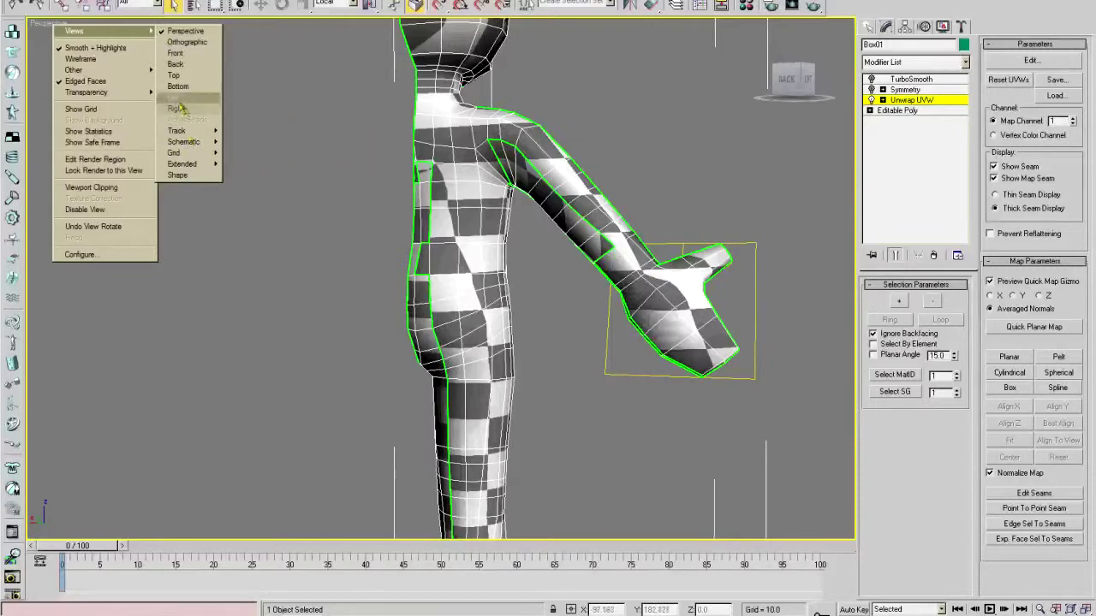
left_click(175, 65)
scroll(596, 175, "down", 3)
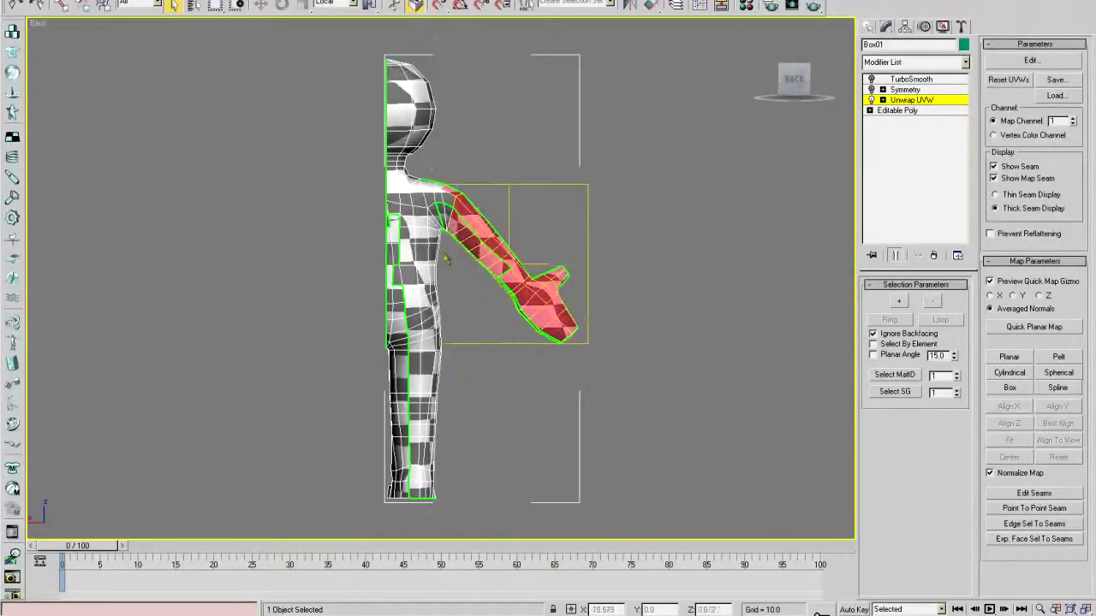
scroll(445, 260, "up", 4)
scroll(445, 257, "down", 1)
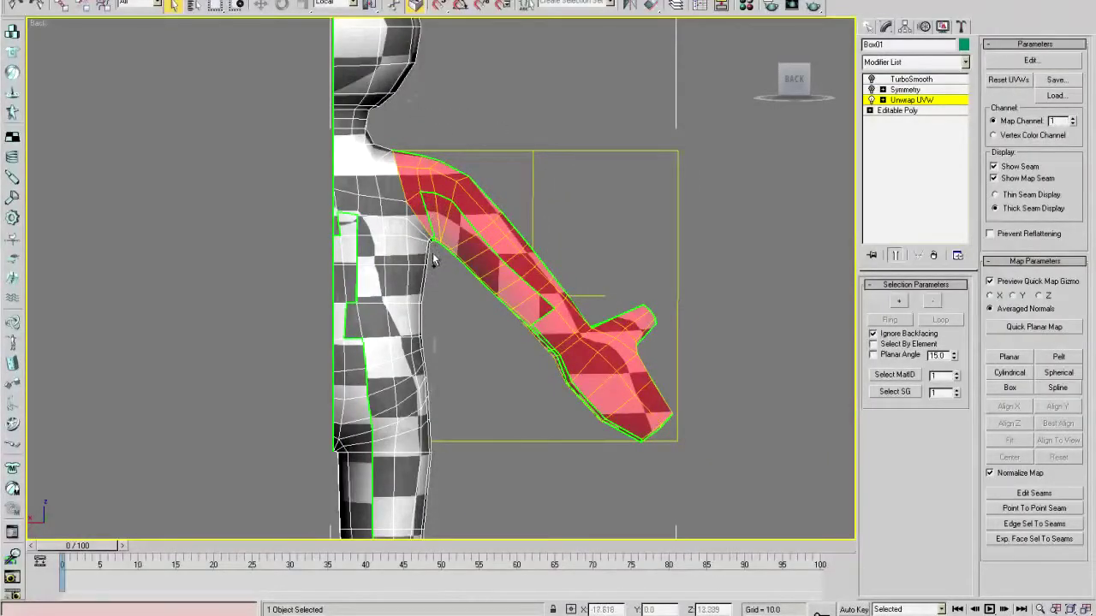
- Return to the Perspective view and remove the stray front-side faces along the upper arm and armpit seam from the selection
key("p")
middle_click_drag(488, 251, 491, 399, "alt")
scroll(490, 398, "up", 3)
middle_click_drag(479, 517, 429, 214, "alt")
scroll(429, 214, "up", 4)
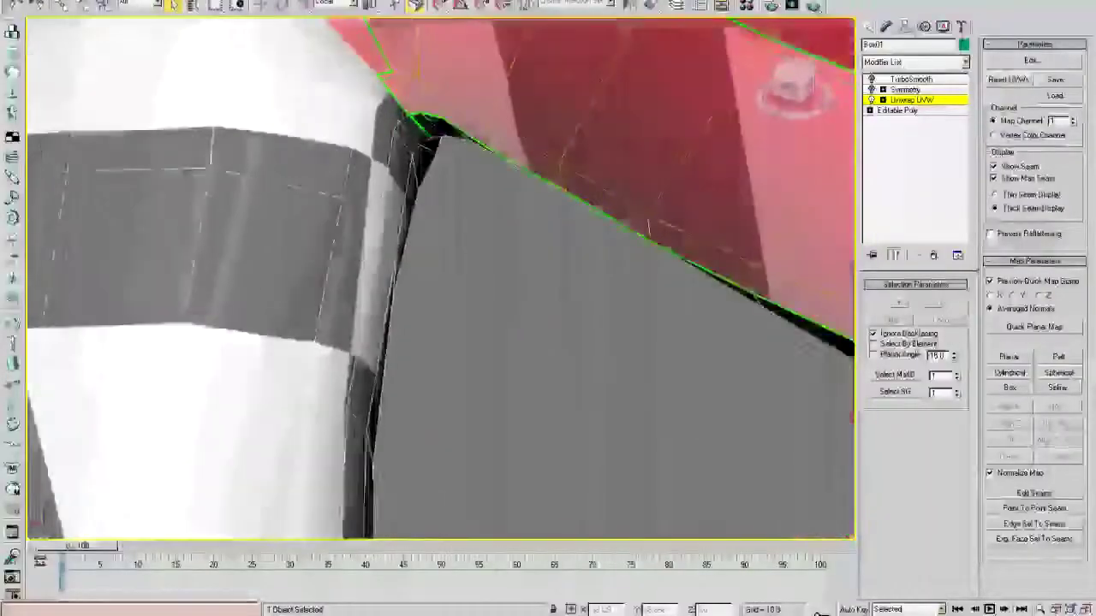
middle_click_drag(429, 125, 405, 208, "alt")
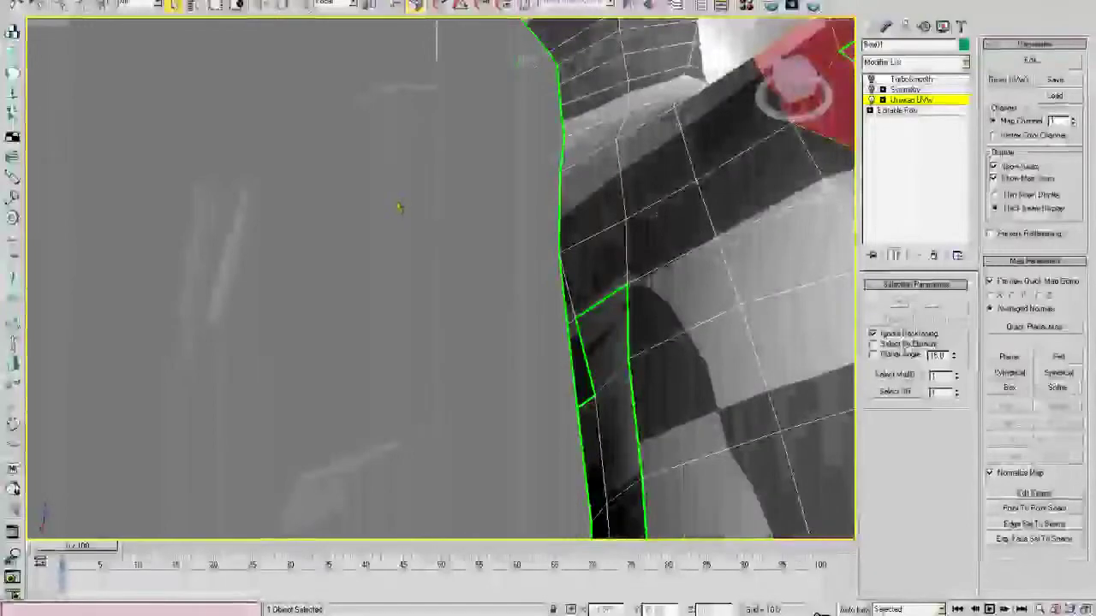
middle_click_drag(566, 226, 543, 235, "alt")
scroll(543, 235, "down", 5)
middle_click_drag(599, 257, 505, 325, "alt")
scroll(531, 266, "up", 6)
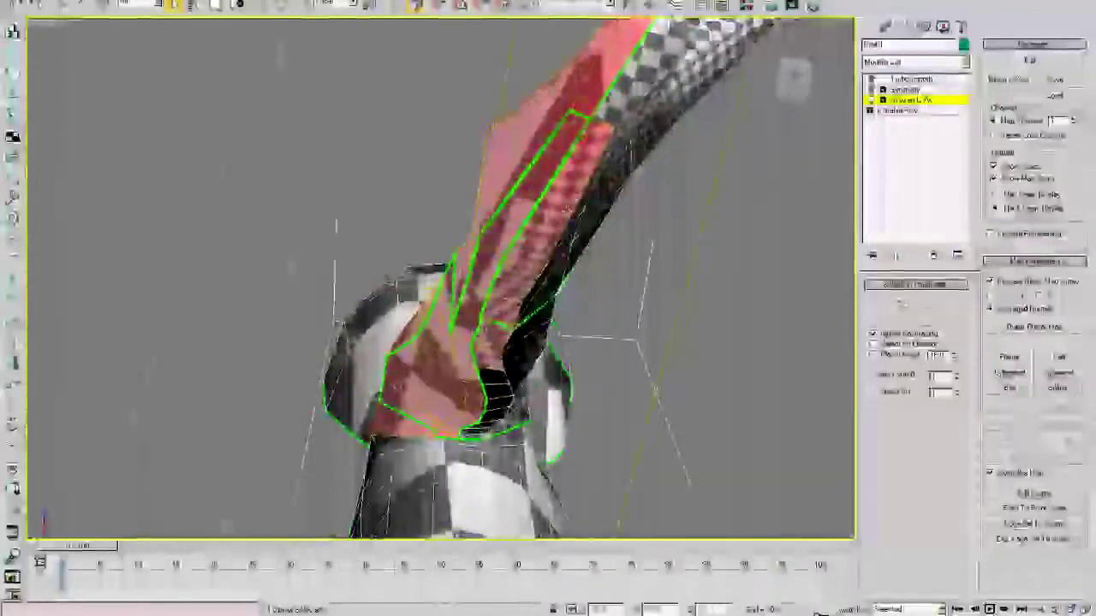
left_click_drag(624, 128, 539, 257, "alt")
left_click(514, 288, "alt")
middle_click_drag(505, 326, 496, 154, "alt")
left_click(469, 120, "alt")
- Examine the selected rear arm and hand faces along the seams from armpit to thumb for stray or missed faces
middle_click_drag(468, 120, 233, 227, "alt")
middle_click_drag(359, 257, 299, 295, "alt")
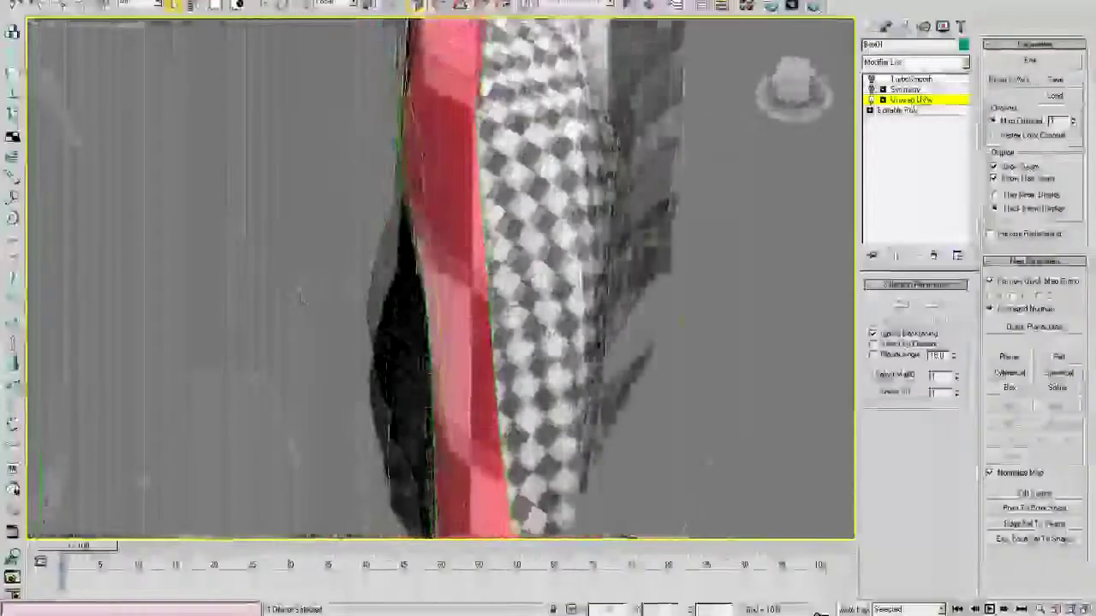
middle_click_drag(317, 246, 537, 203, "alt")
middle_click_drag(378, 213, 445, 281, "alt")
middle_click_drag(402, 524, 634, 325, "alt")
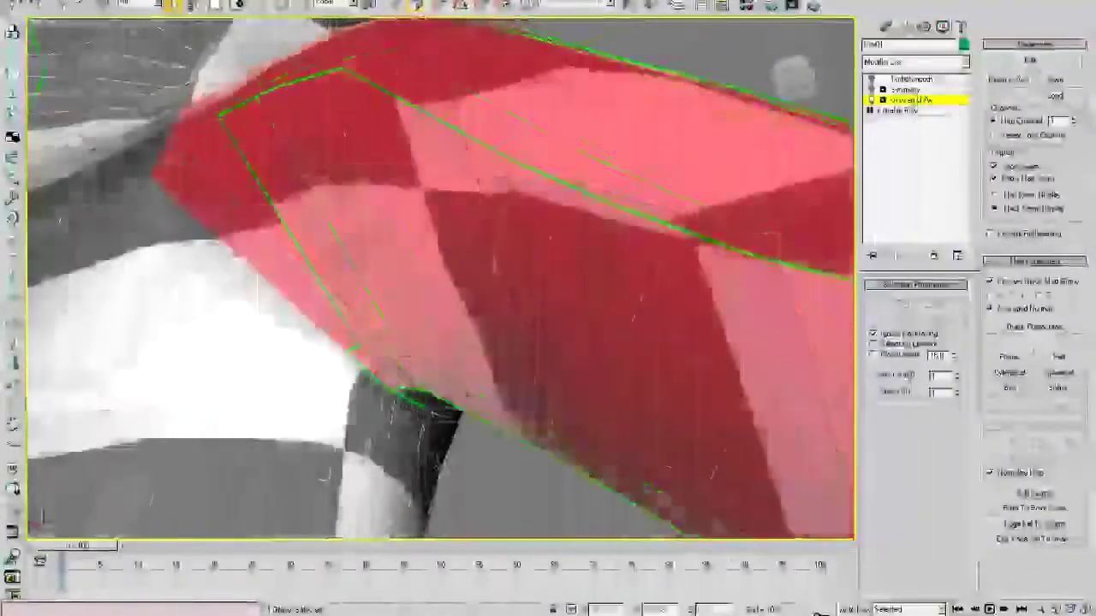
scroll(633, 325, "down", 5)
middle_click_drag(479, 295, 518, 283, "alt")
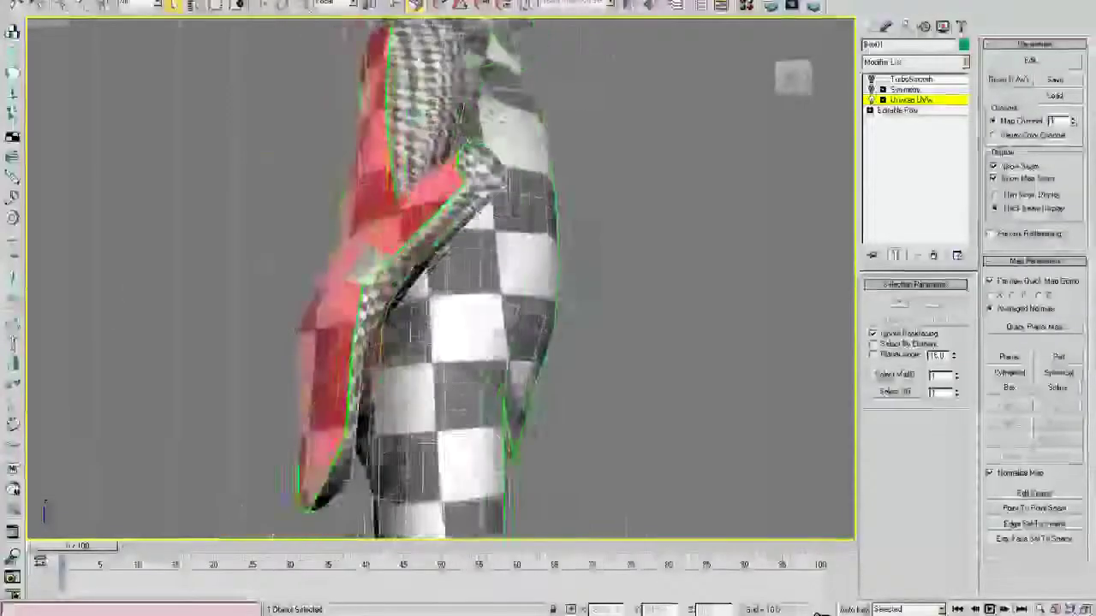
scroll(501, 285, "up", 4)
middle_click_drag(205, 230, 256, 244, "alt")
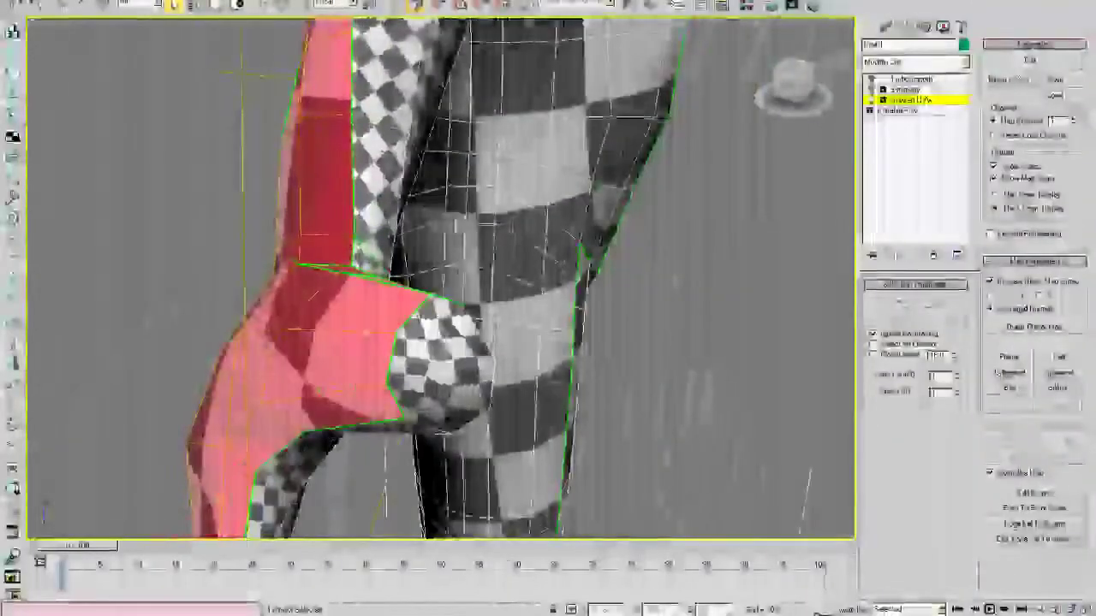
middle_click_drag(325, 257, 501, 317, "alt")
scroll(415, 333, "down", 5)
- Open the UV editor and apply a Quick Planar Map with averaged normals to the selected rear arm and hand faces
left_click(1029, 61)
middle_click_drag(255, 170, 344, 175)
scroll(279, 272, "up", 5)
scroll(281, 172, "up", 7)
scroll(282, 173, "down", 2)
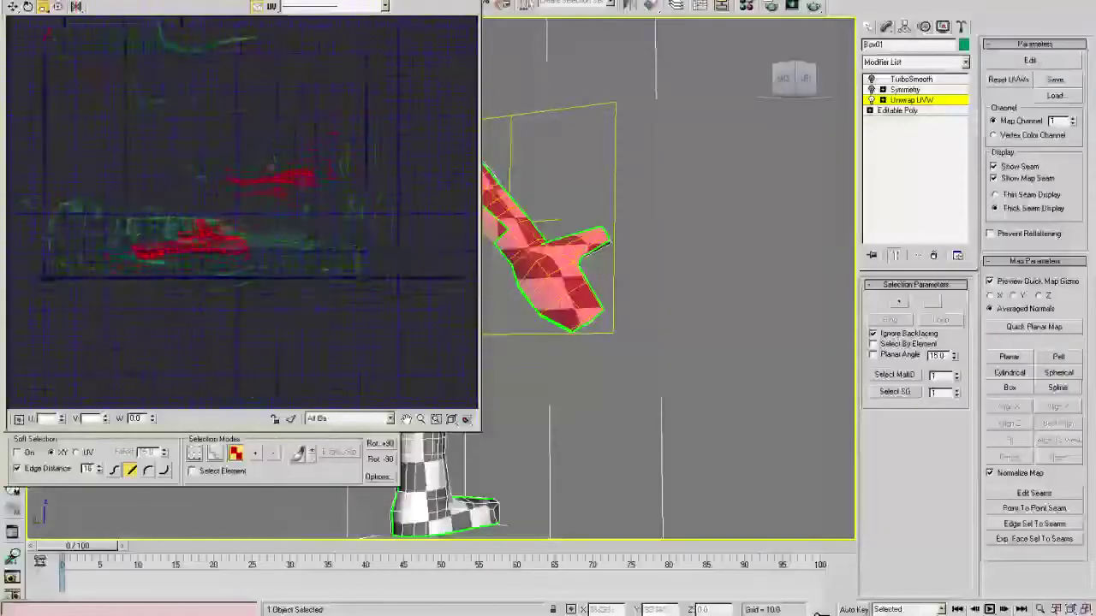
scroll(304, 226, "down", 7)
middle_click_drag(304, 225, 252, 265)
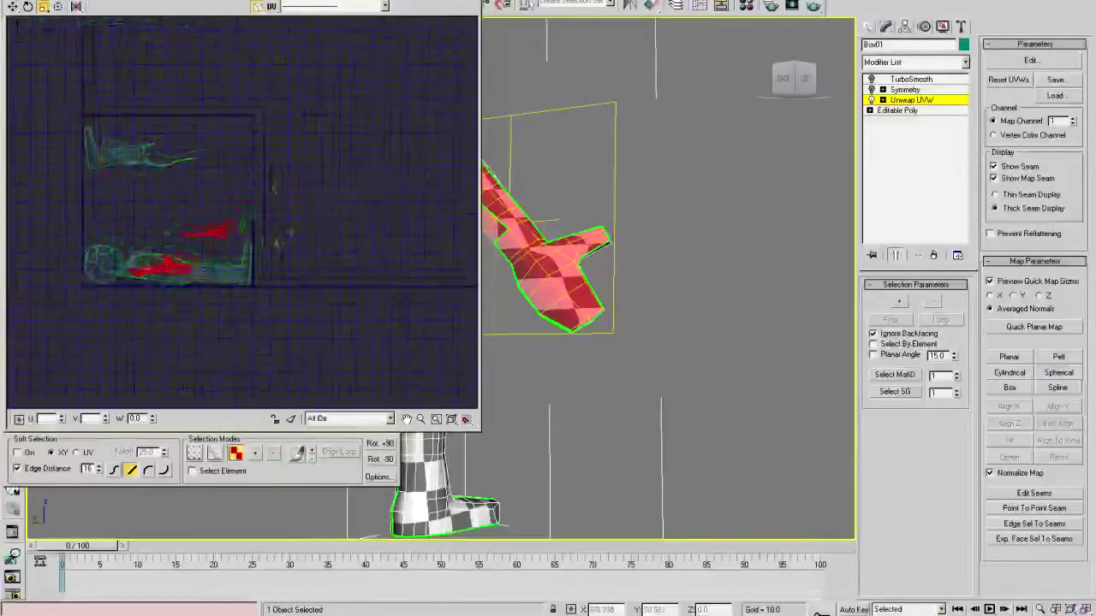
scroll(252, 265, "down", 5)
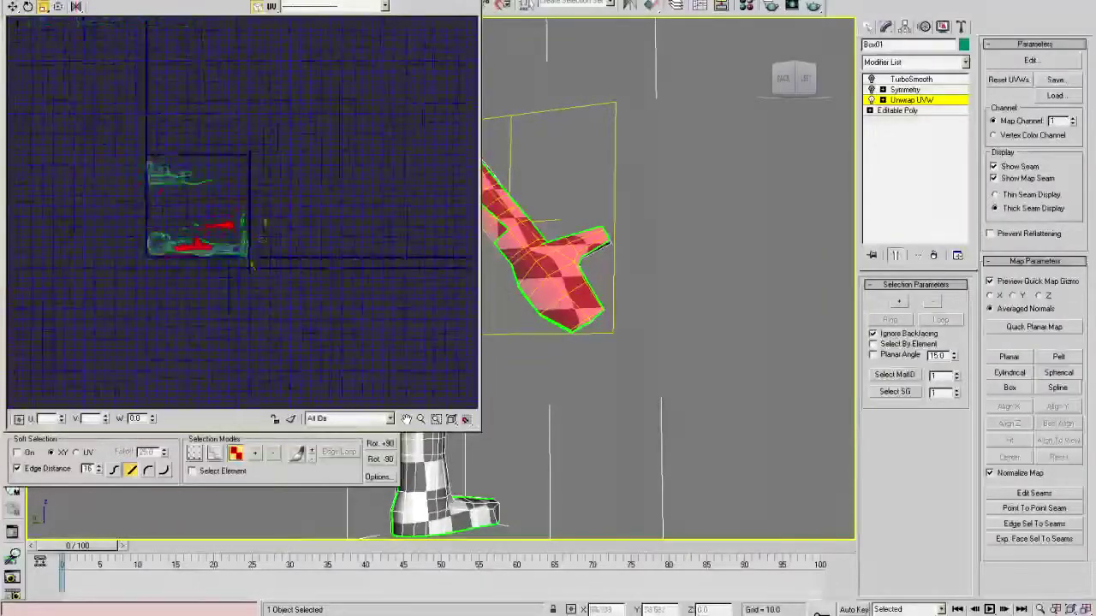
left_click(1008, 334)
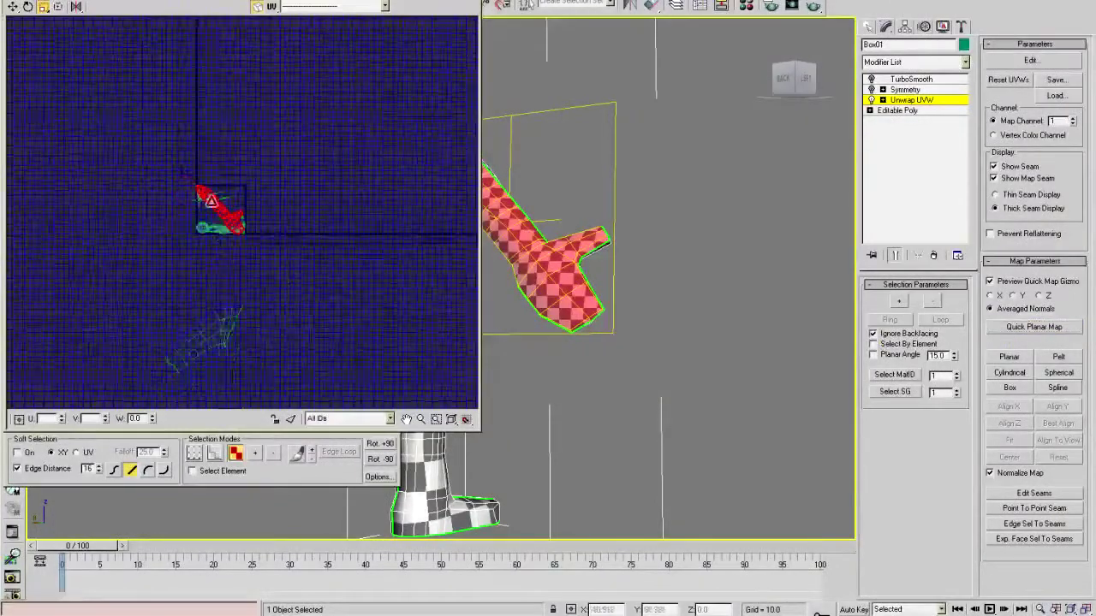
- Move the planar-mapped rear arm and hand shell off the UV square to empty space beside the front arm shell
left_click(226, 219)
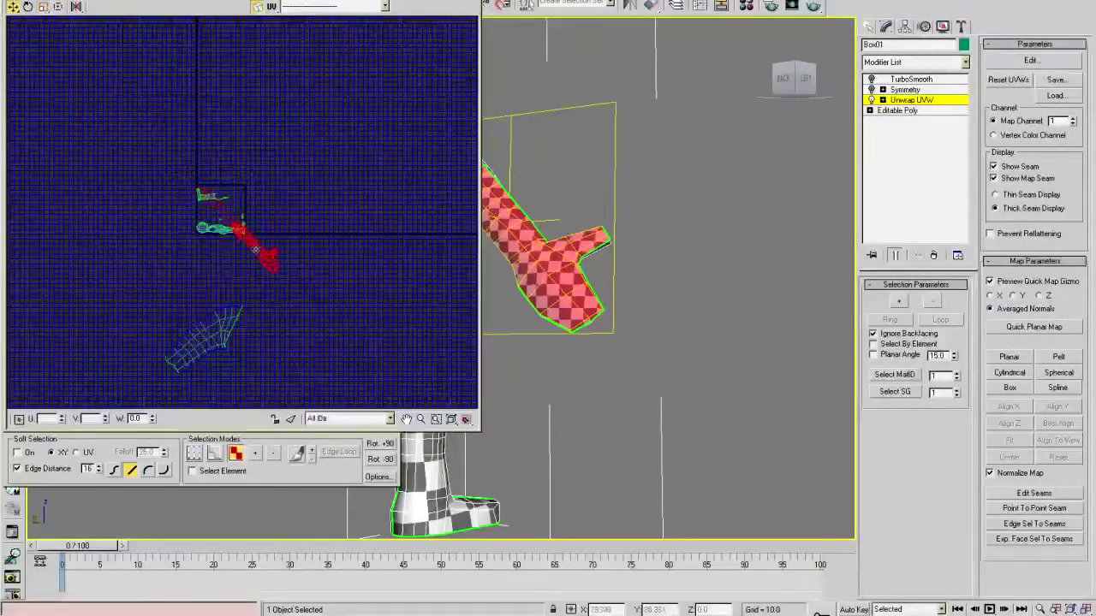
scroll(310, 334, "up", 3)
middle_click_drag(310, 332, 294, 176)
scroll(304, 231, "up", 5)
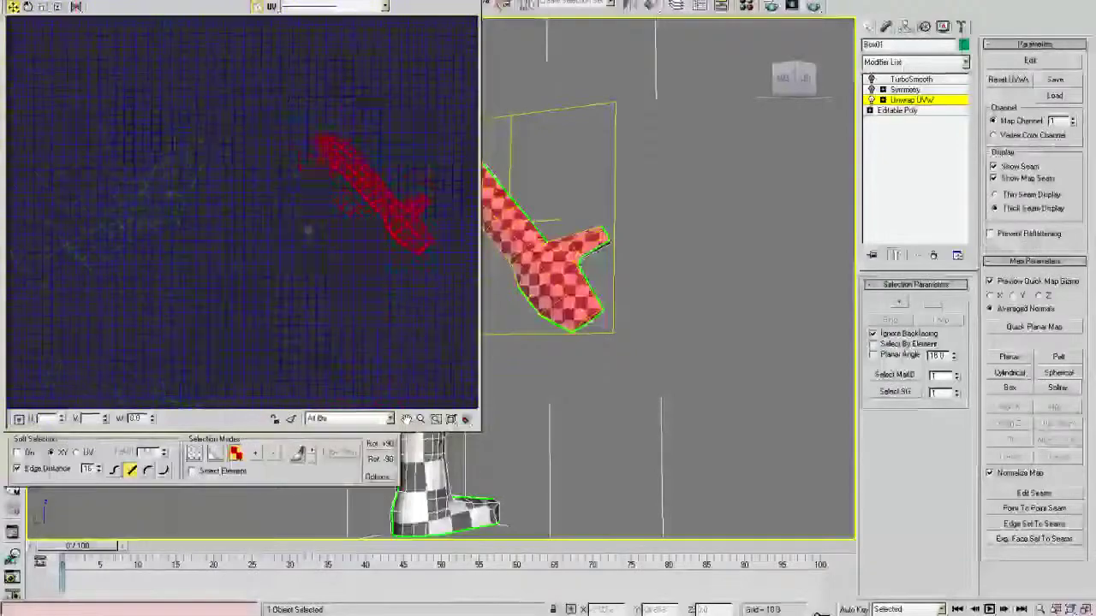
middle_click_drag(422, 195, 264, 250)
scroll(263, 257, "up", 2)
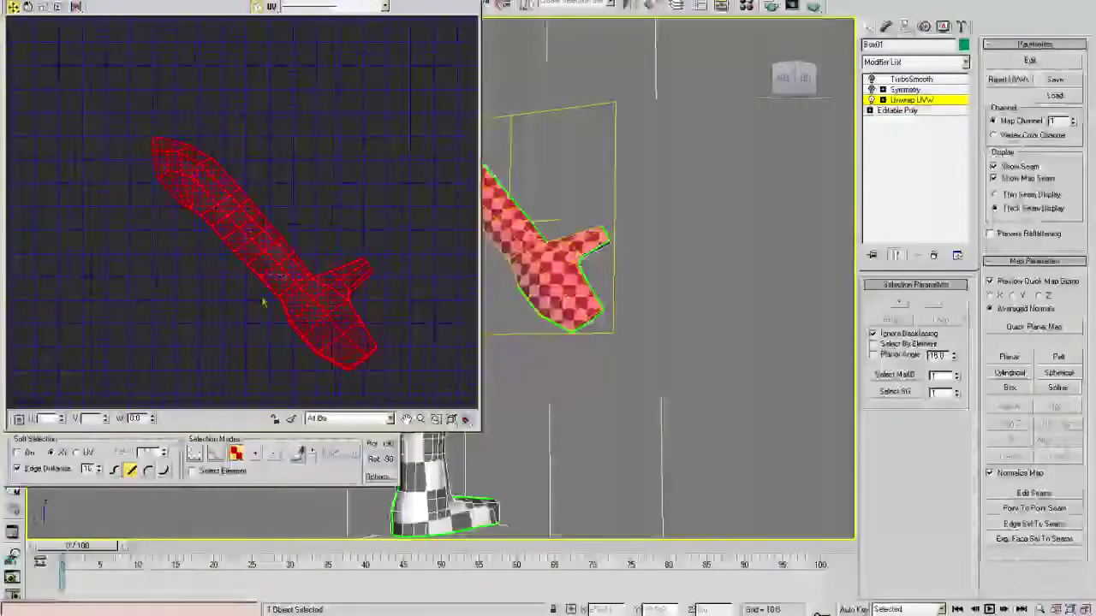
- Pelt map the rear arm and hand shell, relax it by face angles with 100 iterations and amount 0.01, and commit
left_click(1061, 358)
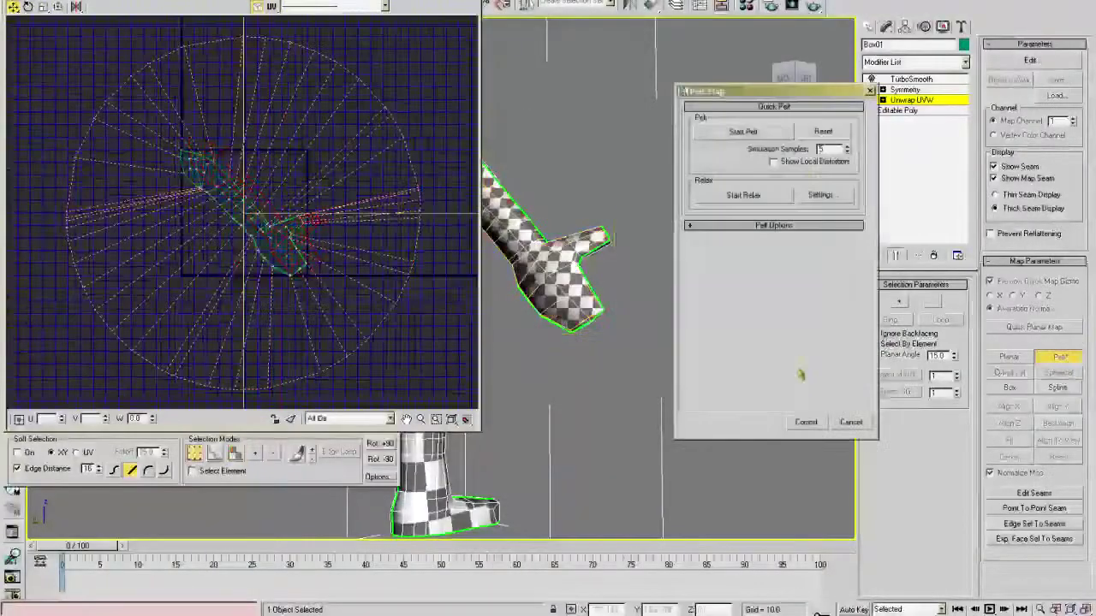
left_click(732, 133)
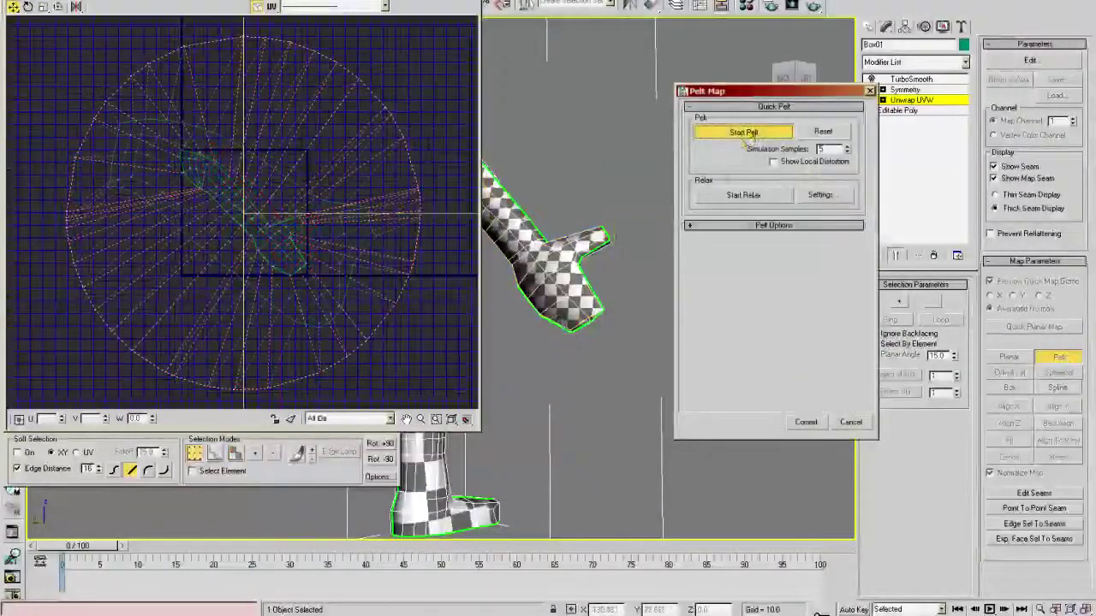
left_click(804, 196)
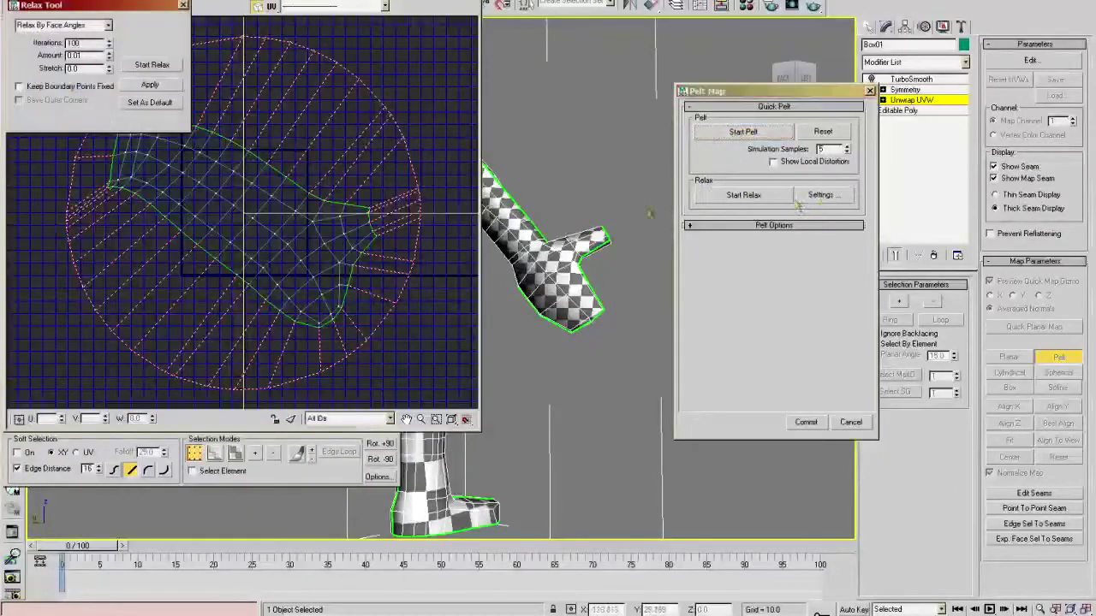
left_click(154, 65)
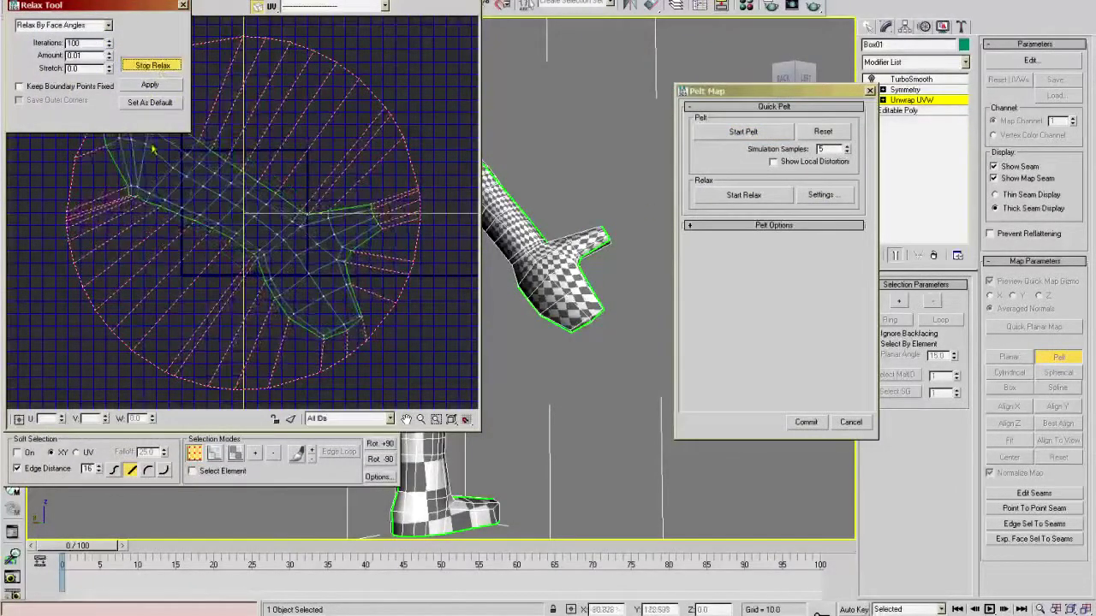
left_click(152, 65)
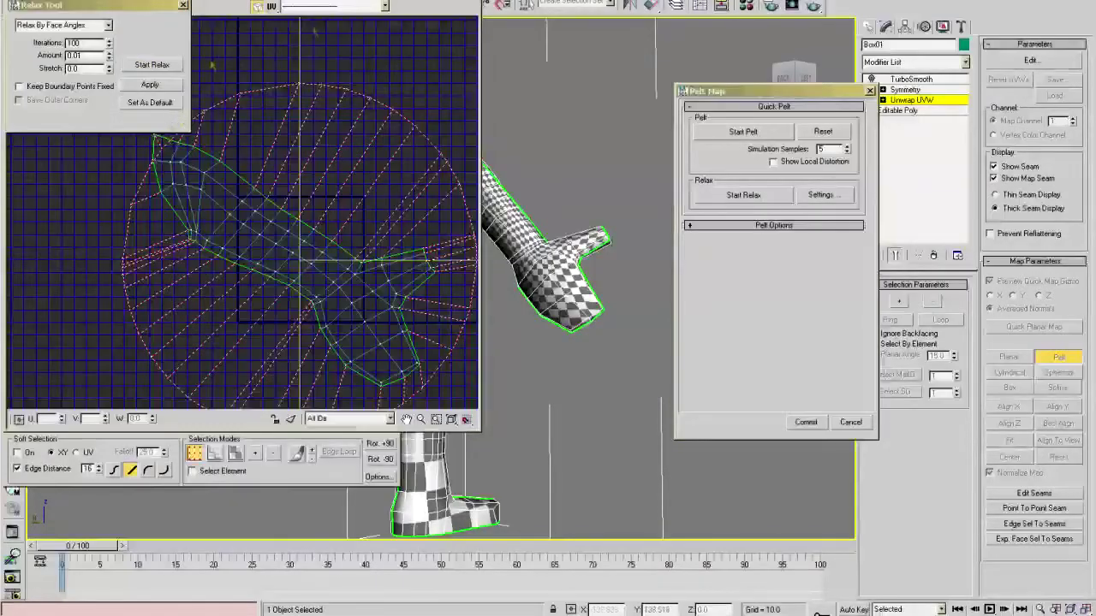
left_click(183, 6)
left_click(804, 422)
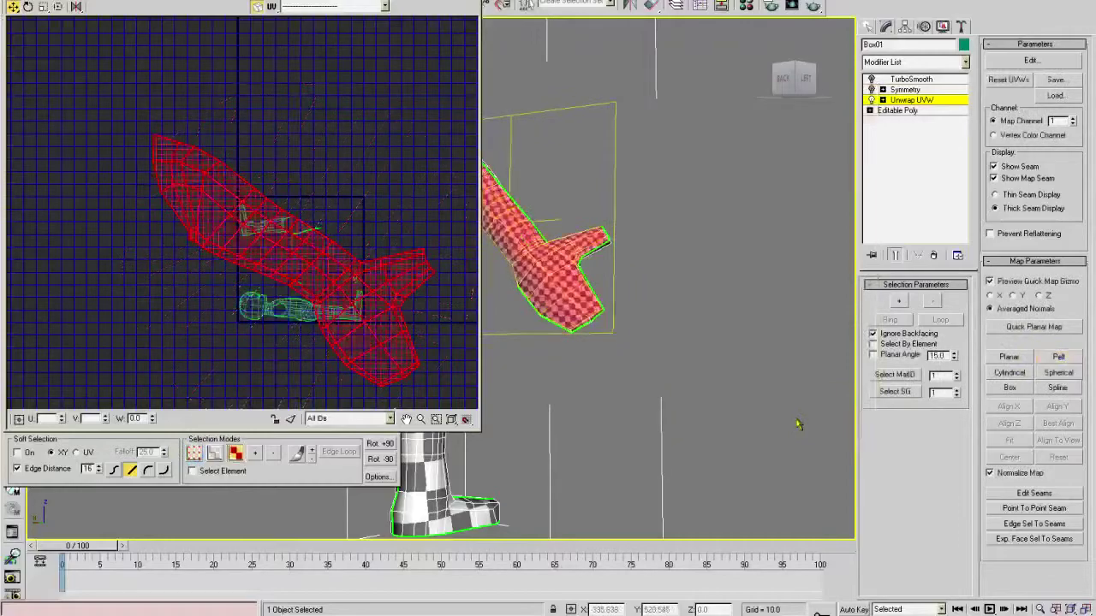
- Move the pelted rear arm and hand shell below the UV square, next to the front arm shell
right_click(254, 219)
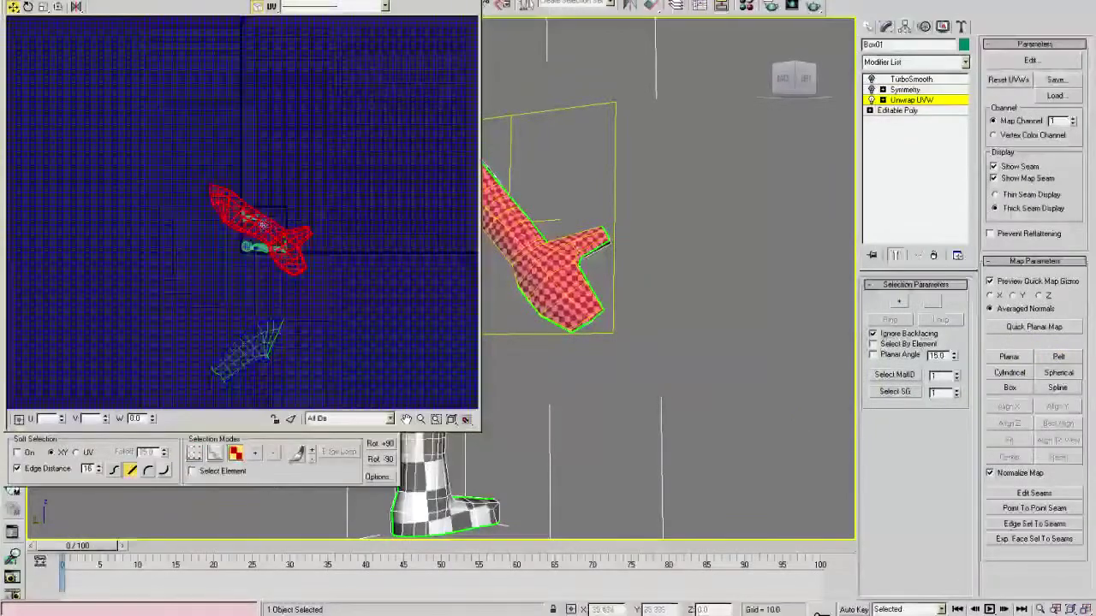
left_click_drag(351, 360, 345, 359)
middle_click_drag(341, 361, 244, 195)
scroll(345, 228, "up", 3)
middle_click_drag(265, 298, 236, 228)
middle_click_drag(175, 55, 90, 111)
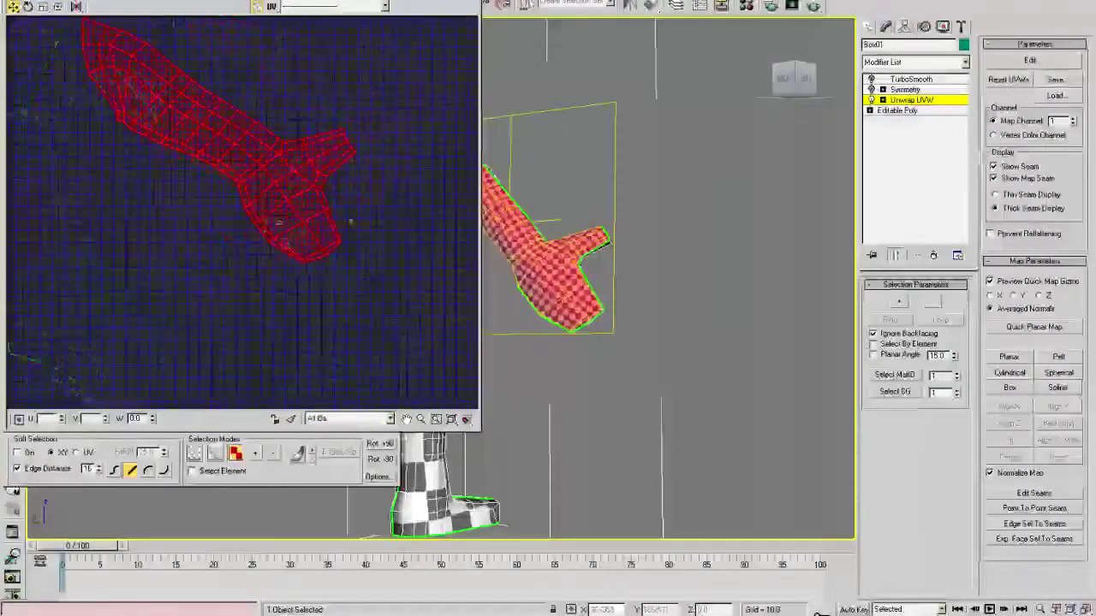
- Select the rear shell's hand faces up to the wrist, pelt map and relax them as a separate shell, and commit
left_click_drag(351, 155, 271, 206)
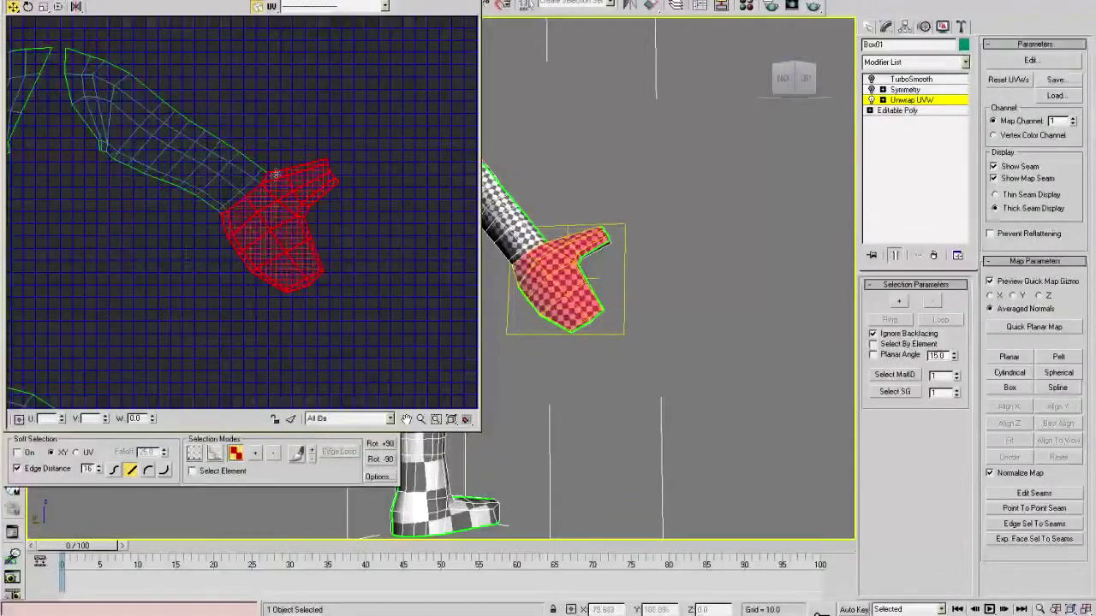
scroll(246, 159, "up", 2)
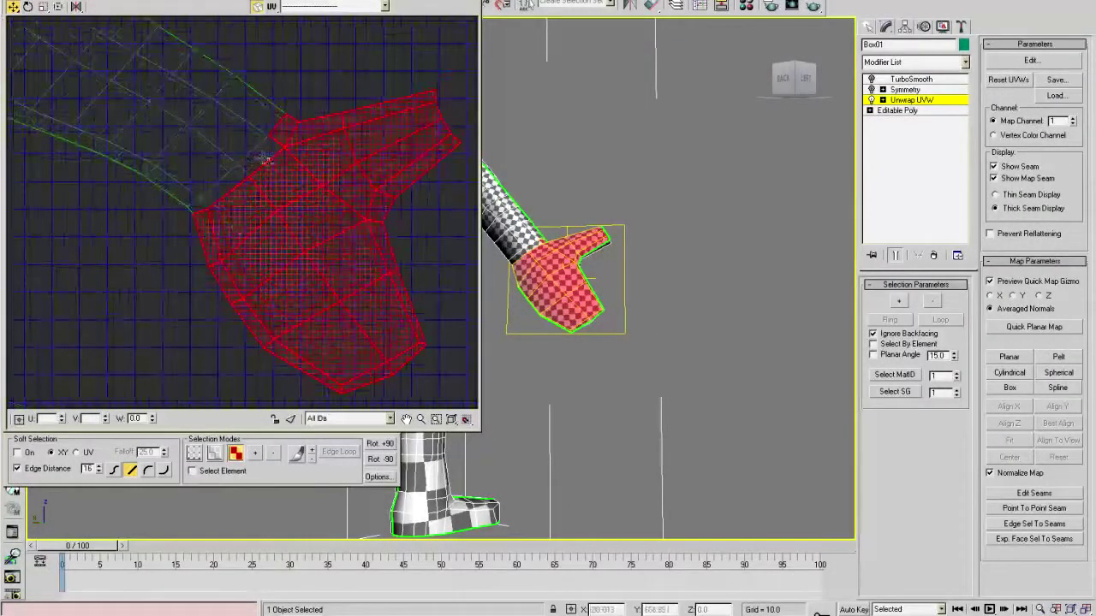
left_click(194, 208, "ctrl")
middle_click_drag(242, 181, 209, 366, "ctrl+alt")
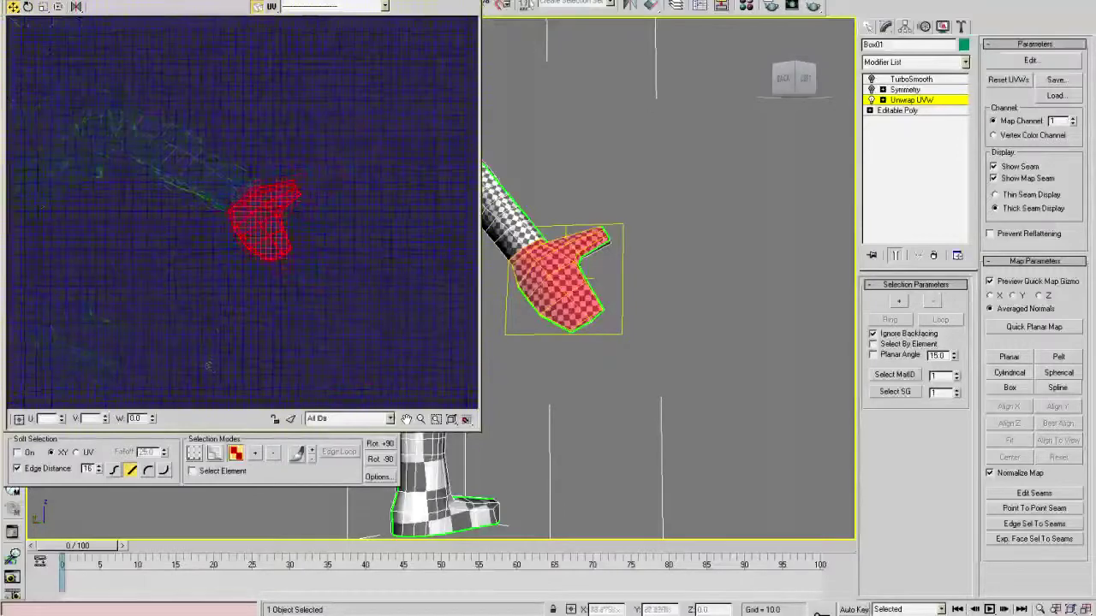
left_click(1056, 358)
left_click(743, 133)
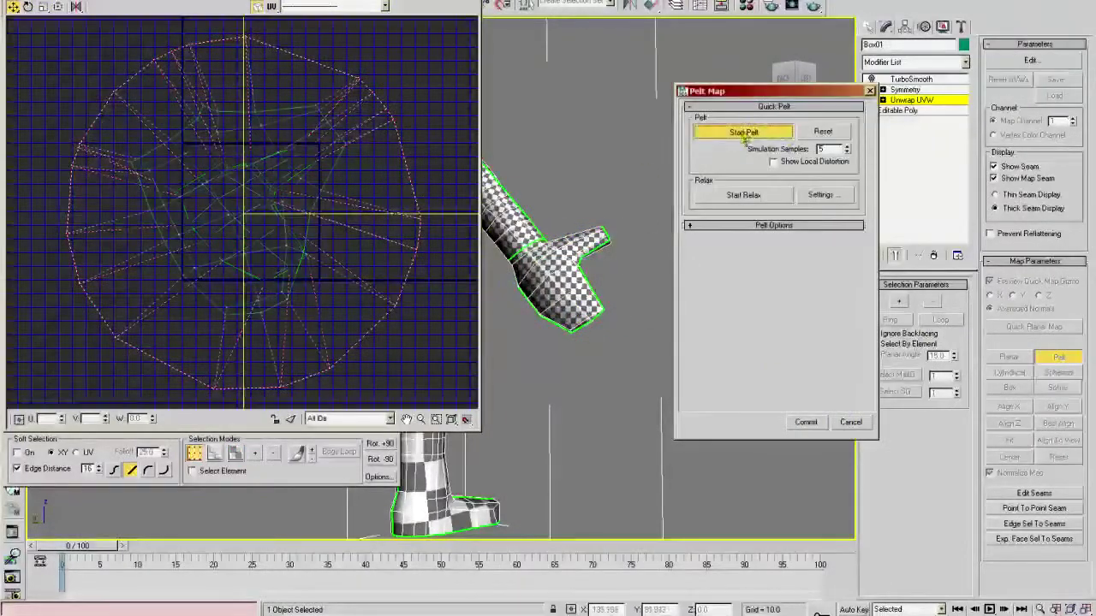
left_click(723, 196)
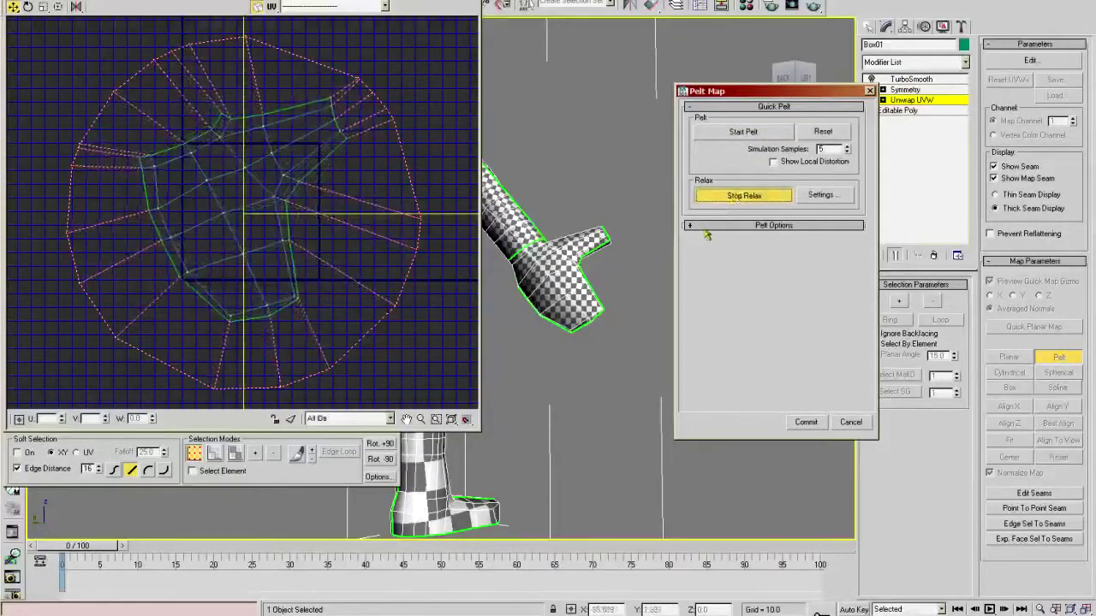
left_click(806, 421)
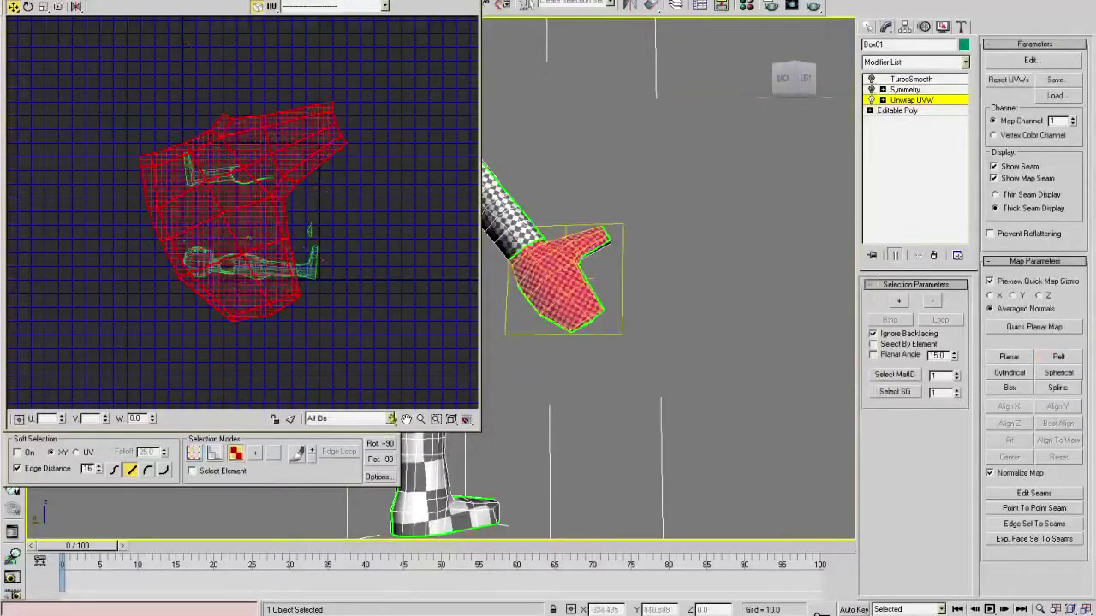
scroll(250, 309, "down", 2)
middle_click_drag(250, 304, 228, 185)
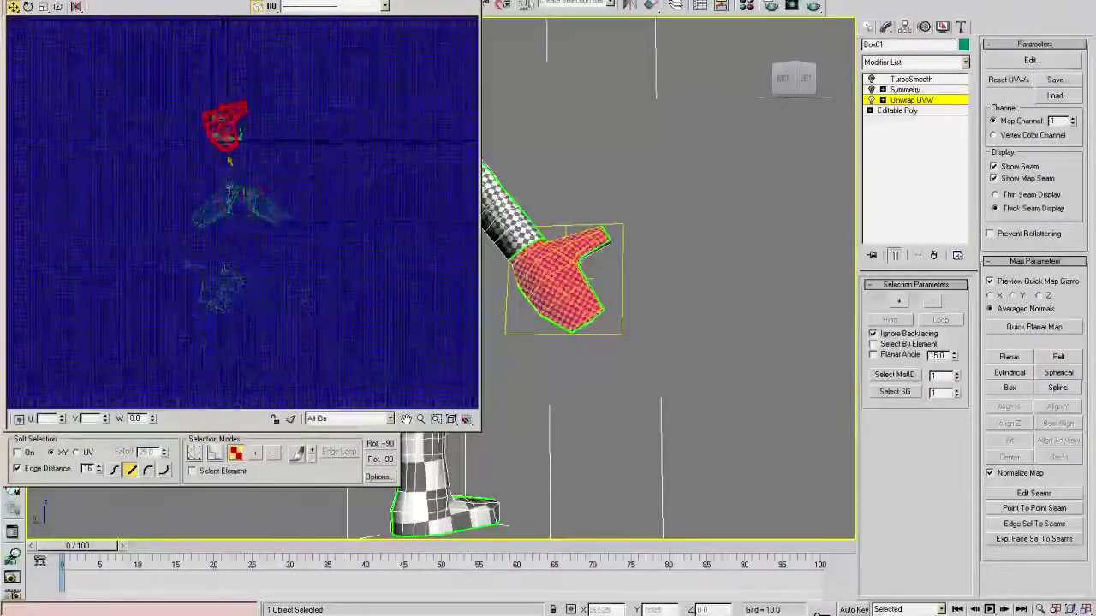
- Move the rear hand shell beside the front hand shell below the arm shells, and prepare the front hand shell for scaling
left_click_drag(285, 293, 273, 292)
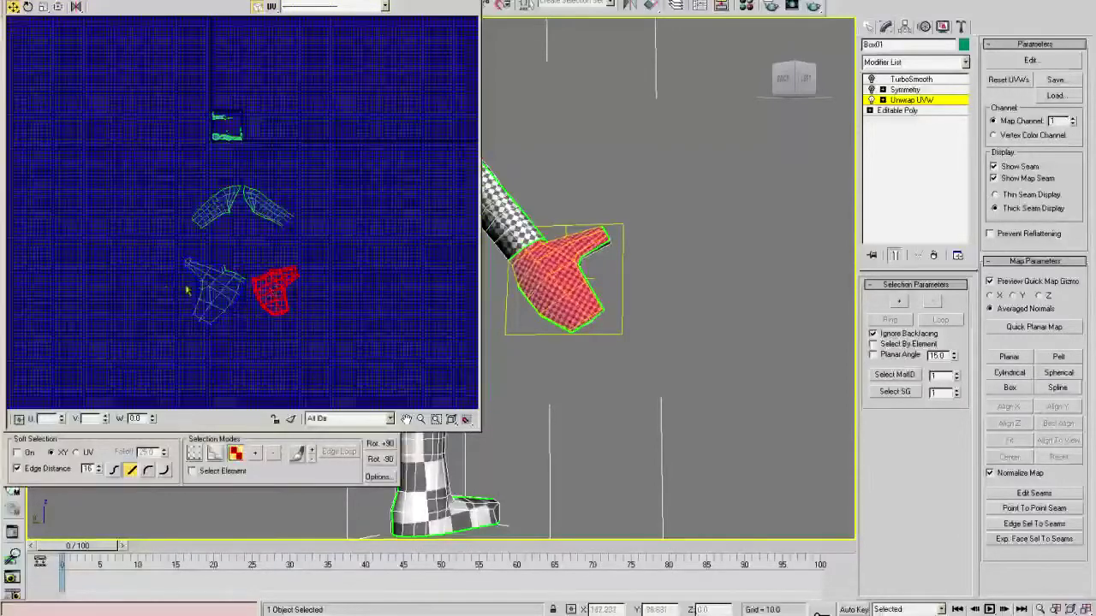
left_click(221, 289)
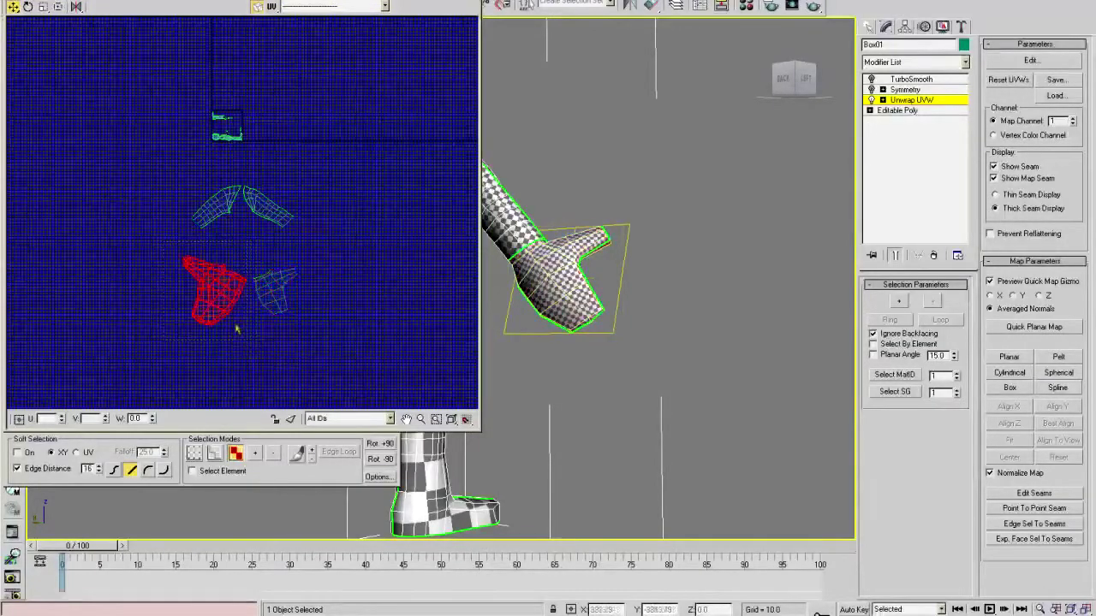
right_click(224, 287)
left_click(242, 322)
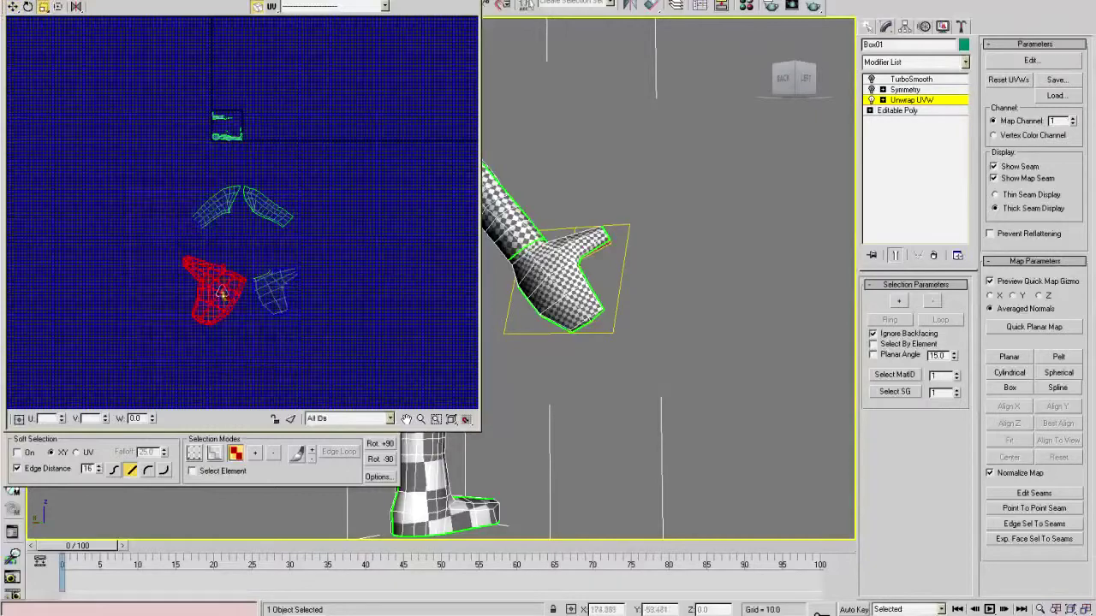
- Select both hand shells and move them together away from the arm shells
left_click_drag(165, 261, 304, 331)
right_click(244, 293)
left_click(247, 298)
left_click_drag(220, 294, 349, 336)
- Examine the checker pattern along the outer arm seam on the model and check which edges of the two arm shells match
scroll(335, 212, "up", 7)
middle_click_drag(544, 231, 587, 271)
scroll(588, 270, "up", 3)
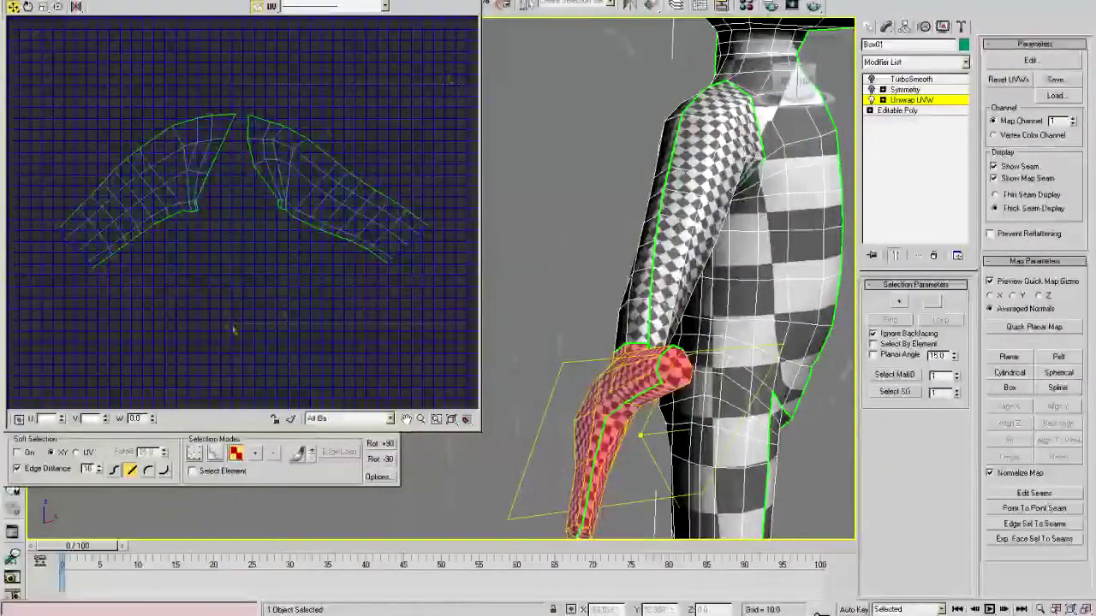
left_click_drag(244, 303, 244, 301)
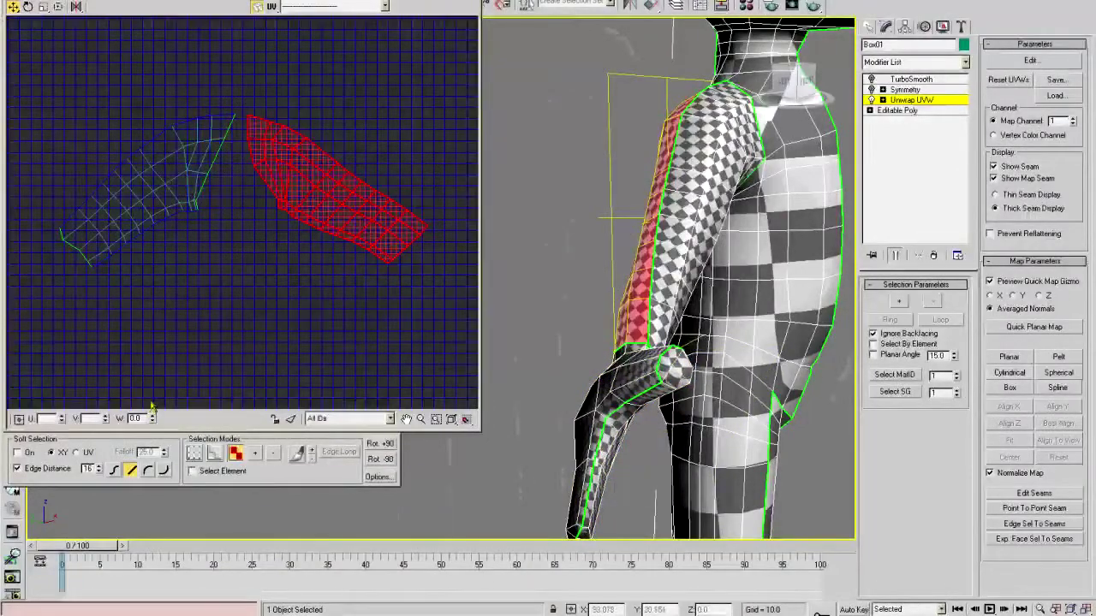
middle_click_drag(660, 203, 595, 255)
middle_click_drag(715, 260, 609, 260, "alt")
left_click(903, 101)
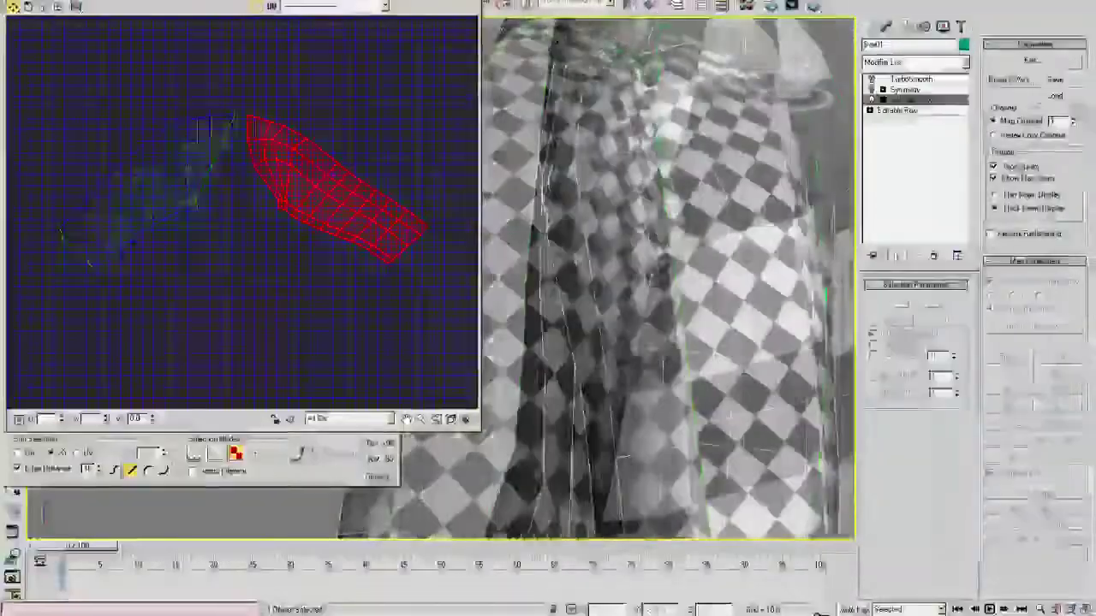
middle_click_drag(667, 274, 603, 242, "alt")
scroll(667, 291, "up", 3)
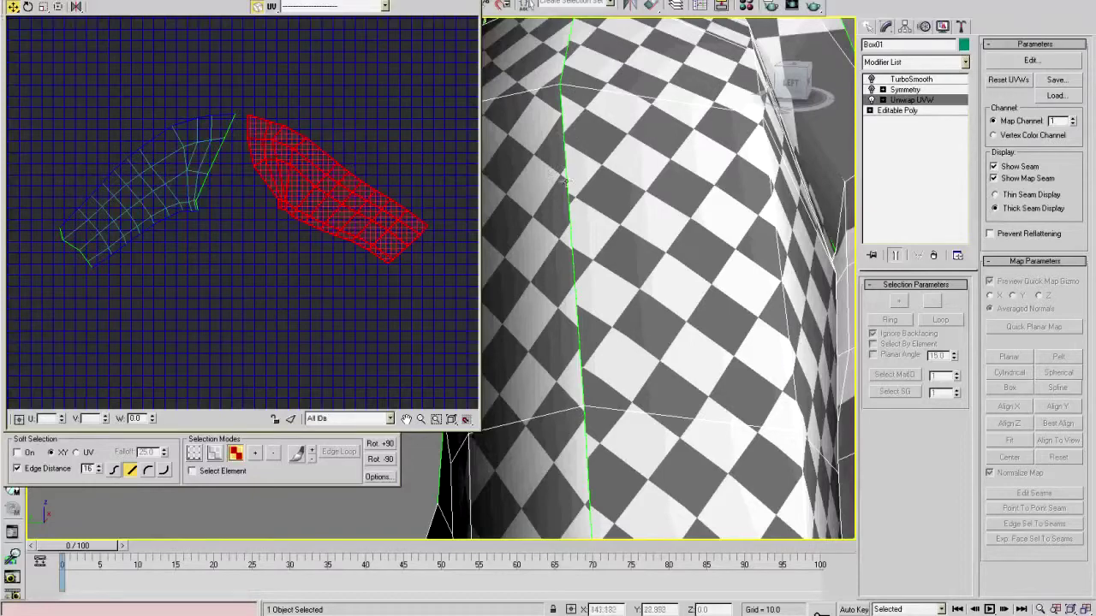
scroll(600, 191, "down", 4)
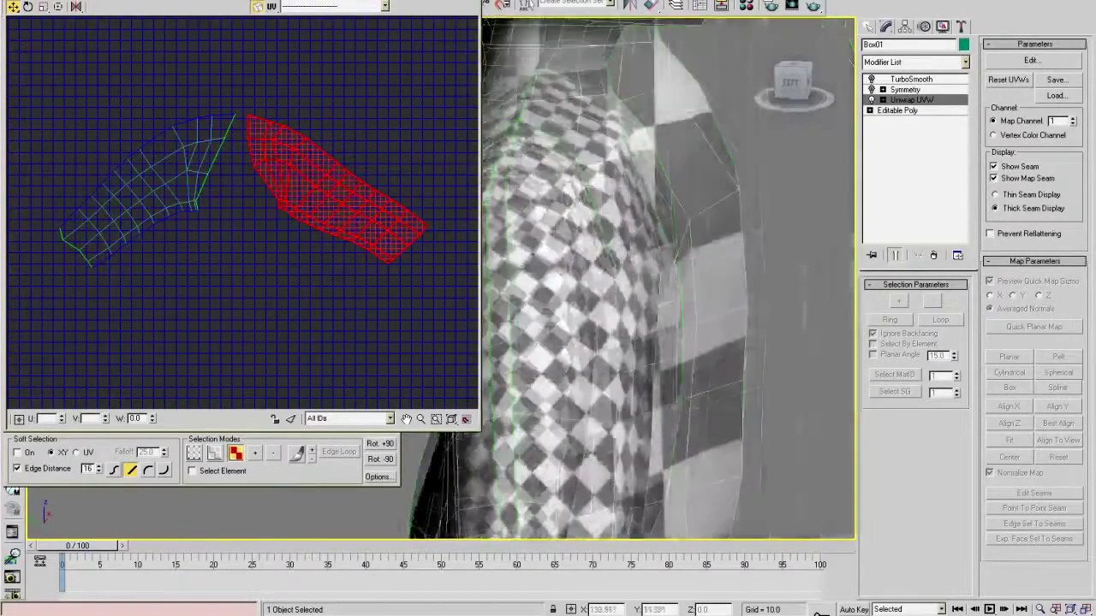
middle_click_drag(294, 255, 307, 198, "ctrl+alt")
scroll(282, 209, "down", 2)
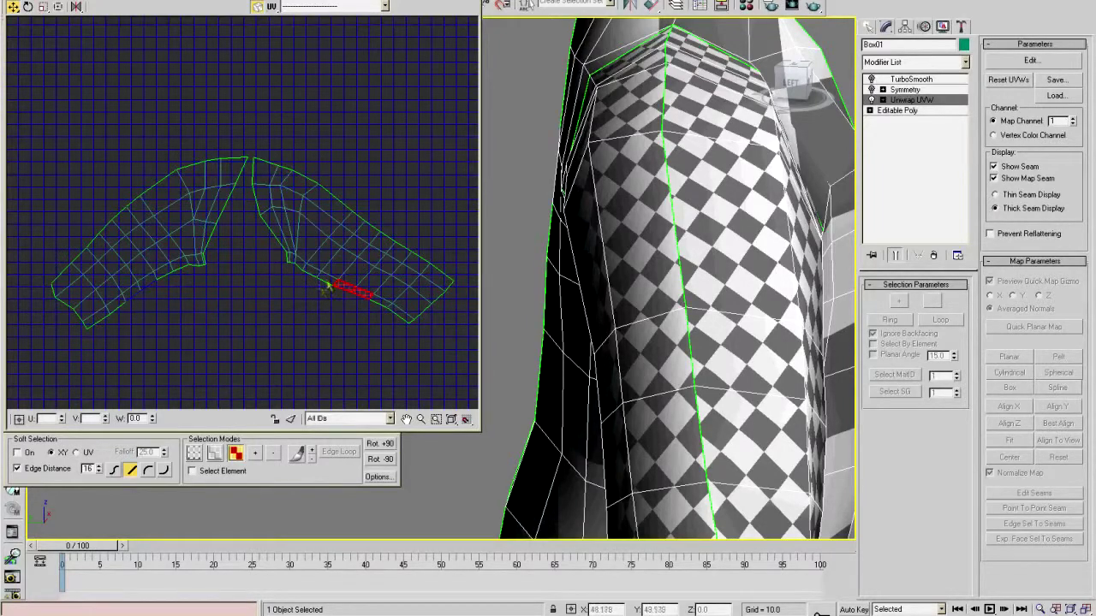
middle_click_drag(672, 255, 629, 260, "alt")
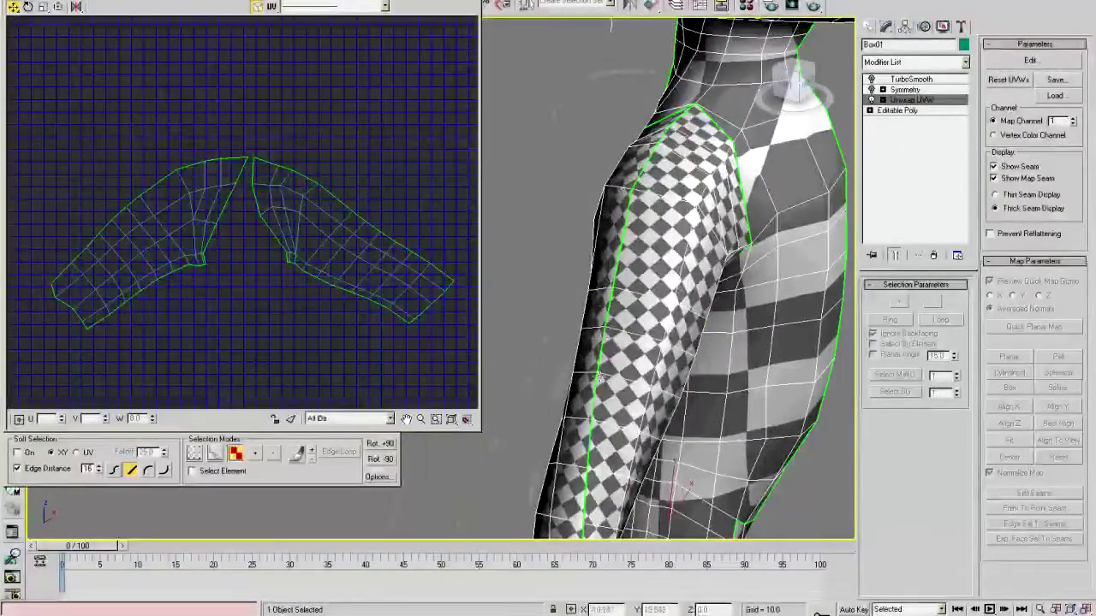
middle_click_drag(668, 326, 582, 249, "alt")
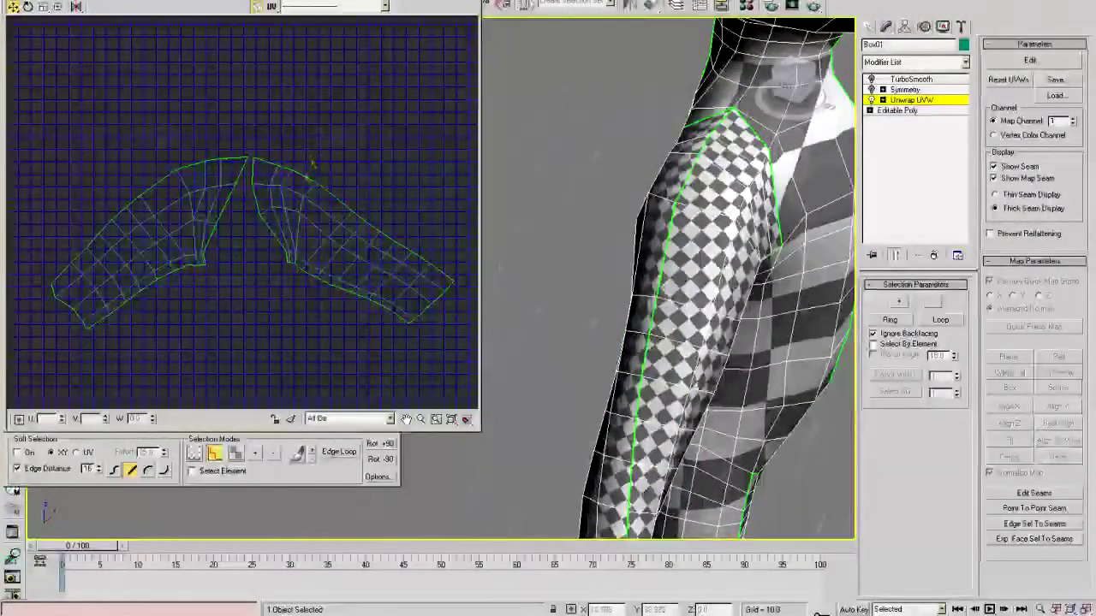
left_click(307, 177)
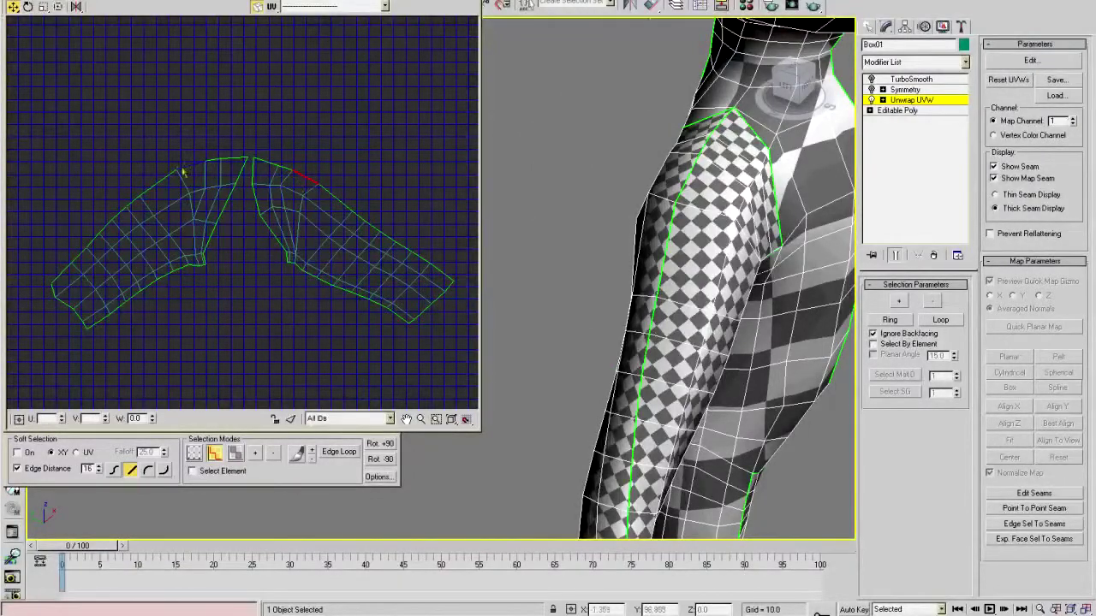
- Select the faces of the rear arm shell and move them over the front arm shell
left_click(237, 454)
left_click_drag(423, 205, 316, 369)
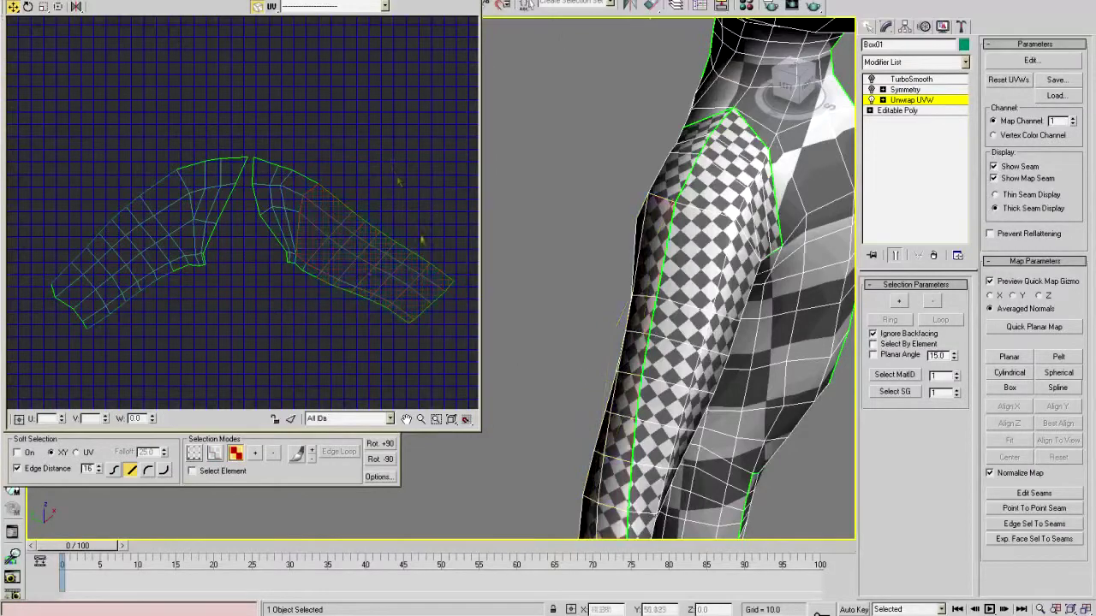
left_click(381, 315)
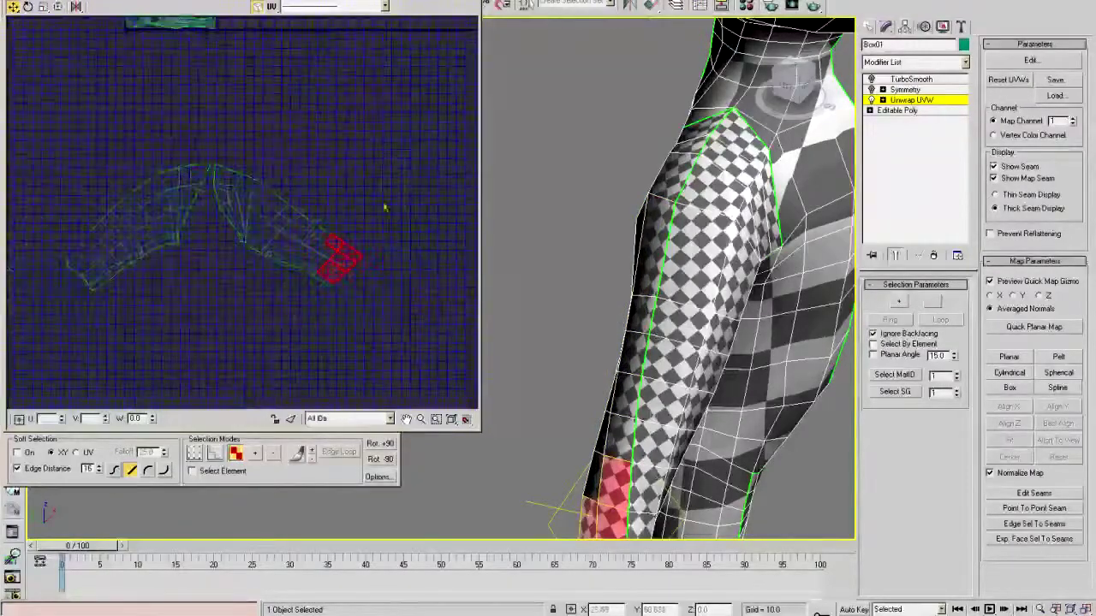
left_click(354, 203, "ctrl")
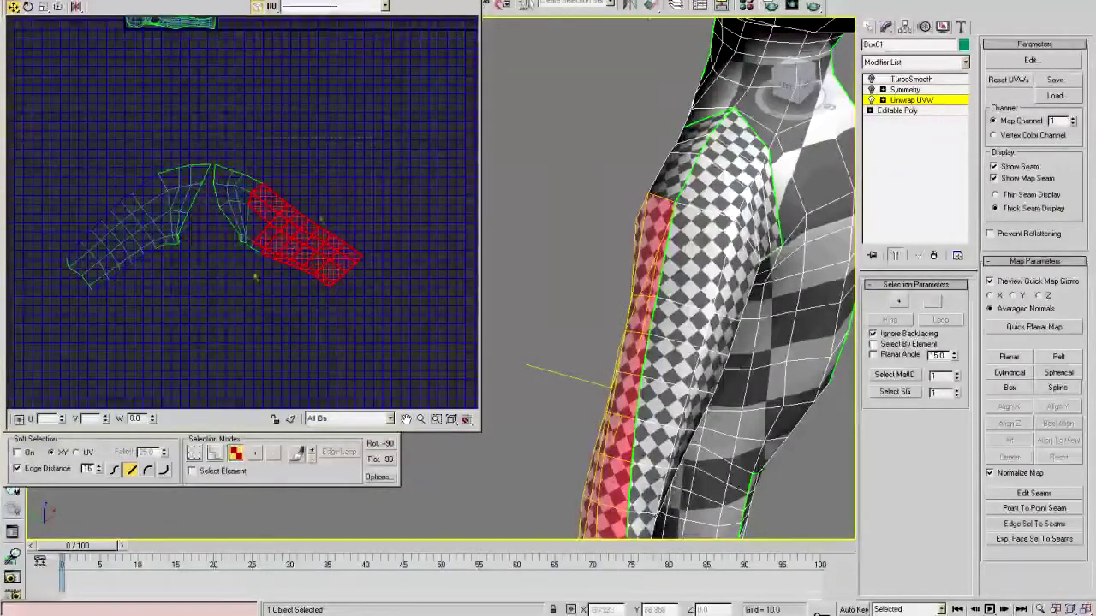
left_click(227, 253, "ctrl")
left_click_drag(308, 241, 245, 239)
- Select the rear shell's lower arm faces, grow the selection to the whole shell, and move it clear of the front arm shell
left_click(216, 375)
left_click_drag(248, 169, 226, 271)
left_click(301, 289)
left_click_drag(306, 208, 268, 266)
left_click(270, 272)
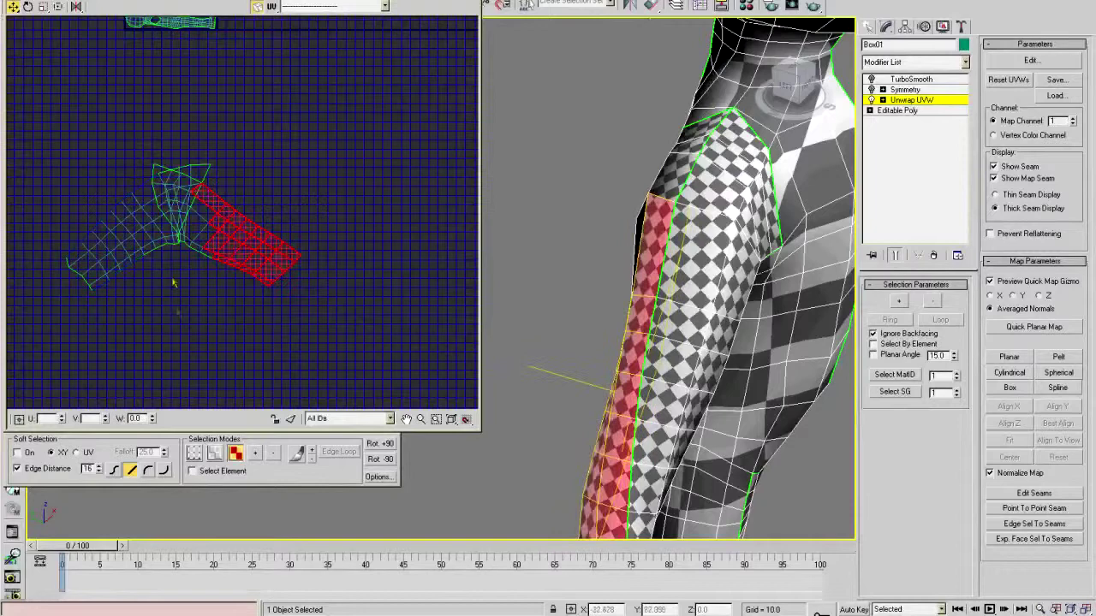
left_click(309, 213)
left_click_drag(300, 233, 247, 286)
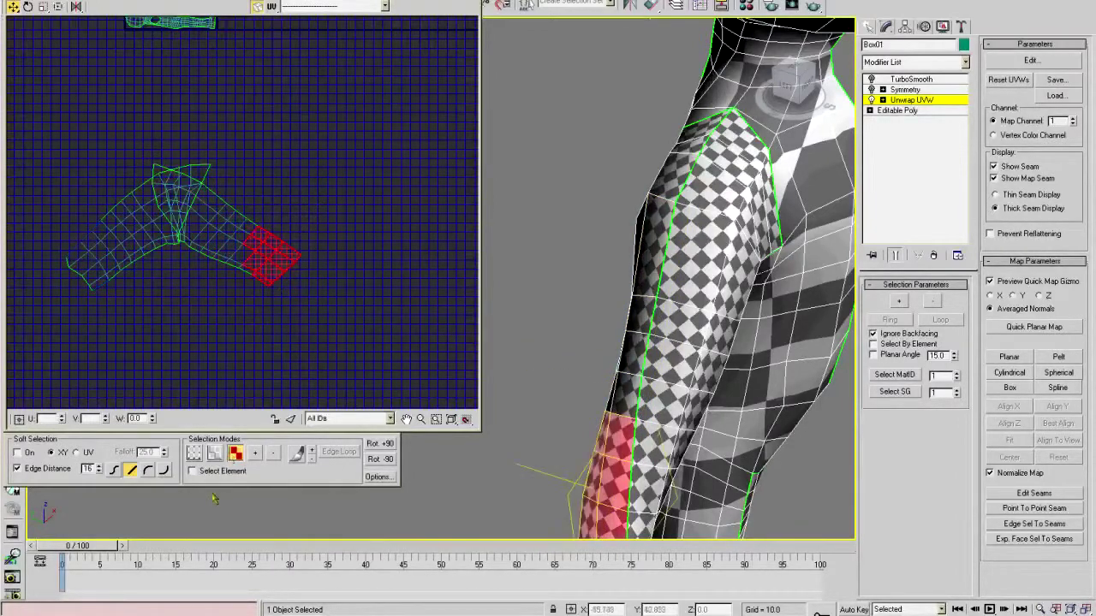
left_click_drag(298, 220, 234, 286)
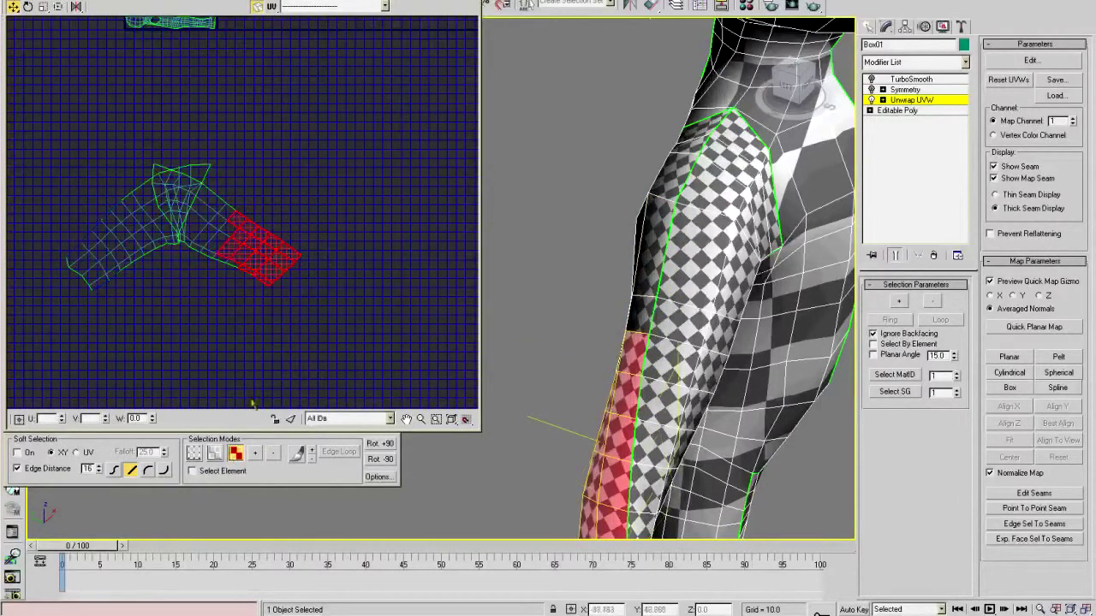
left_click(255, 455)
left_click(256, 455)
left_click(255, 454)
left_click_drag(224, 230, 312, 240)
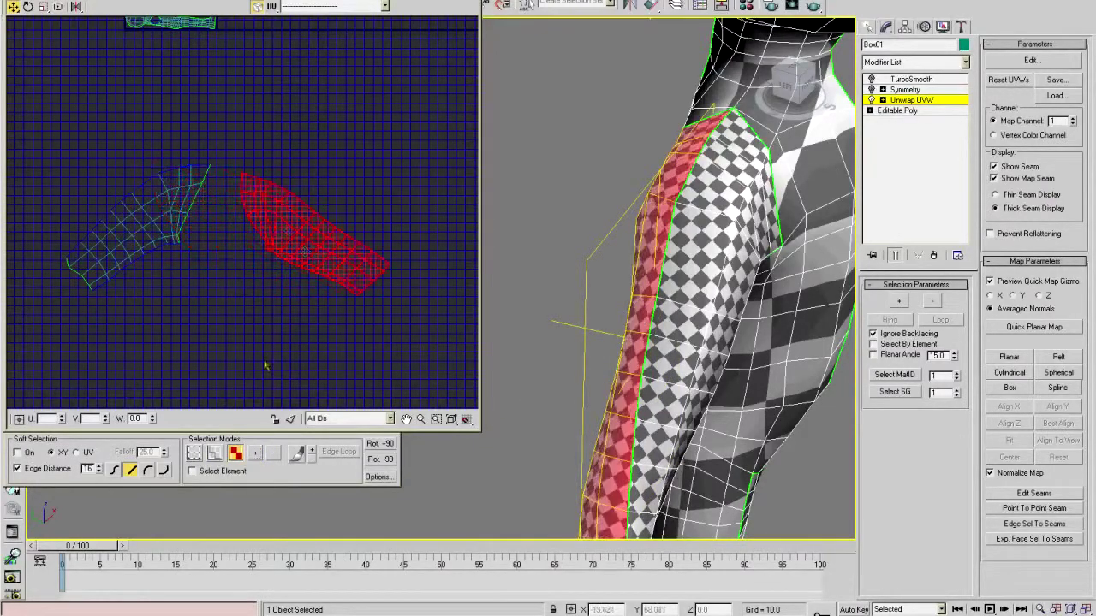
- Move the rear arm shell across to the outer side of the front arm shell
middle_click_drag(185, 298, 268, 300)
scroll(305, 266, "up", 2)
middle_click_drag(305, 266, 245, 288)
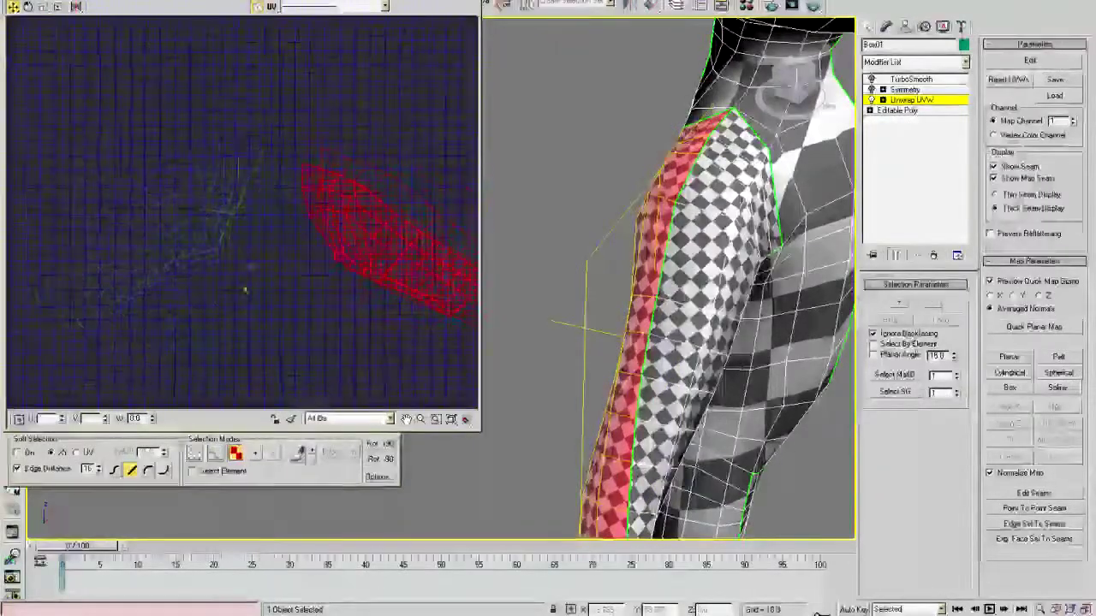
left_click_drag(362, 230, 171, 202)
middle_click_drag(206, 246, 368, 255)
scroll(368, 255, "up", 2)
left_click_drag(343, 222, 208, 93)
scroll(172, 203, "down", 2)
- Rotate the rear arm shell parallel to the front arm shell and place it along the front shell's outer edge
right_click(187, 209)
left_click(205, 234)
right_click(168, 213)
left_click(185, 238)
left_click_drag(186, 232, 270, 181)
right_click(201, 209)
left_click(216, 223)
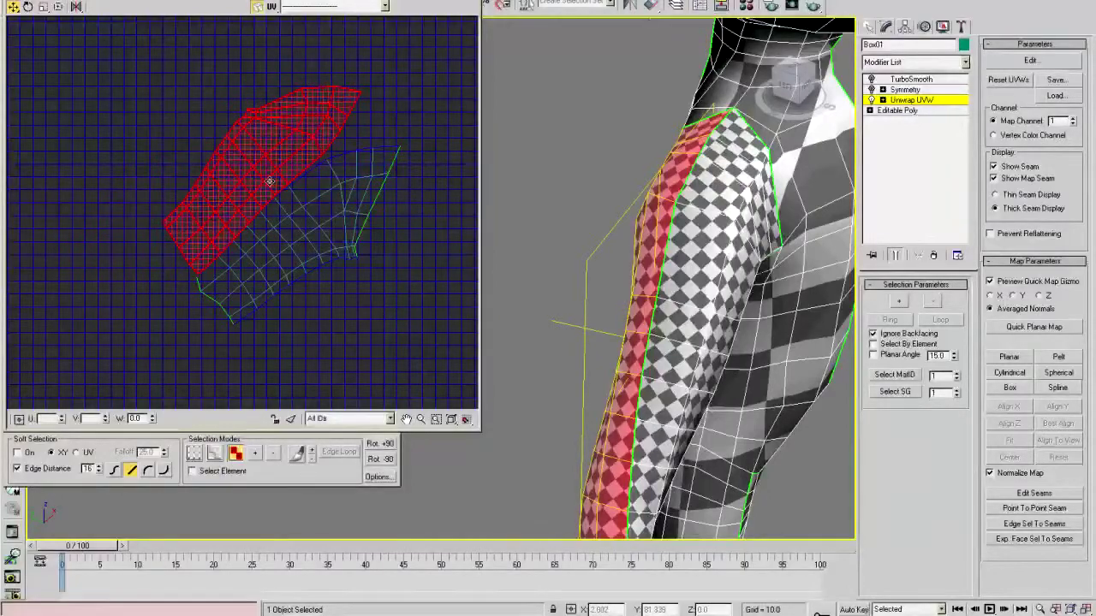
- Fine-tune the rear arm shell's rotation and position so its outer edge runs just beside the front shell's edge
scroll(254, 237, "up", 5)
scroll(190, 257, "down", 3)
right_click(200, 223)
left_click(220, 239)
left_click_drag(201, 213, 211, 201)
right_click(204, 222)
left_click(221, 246)
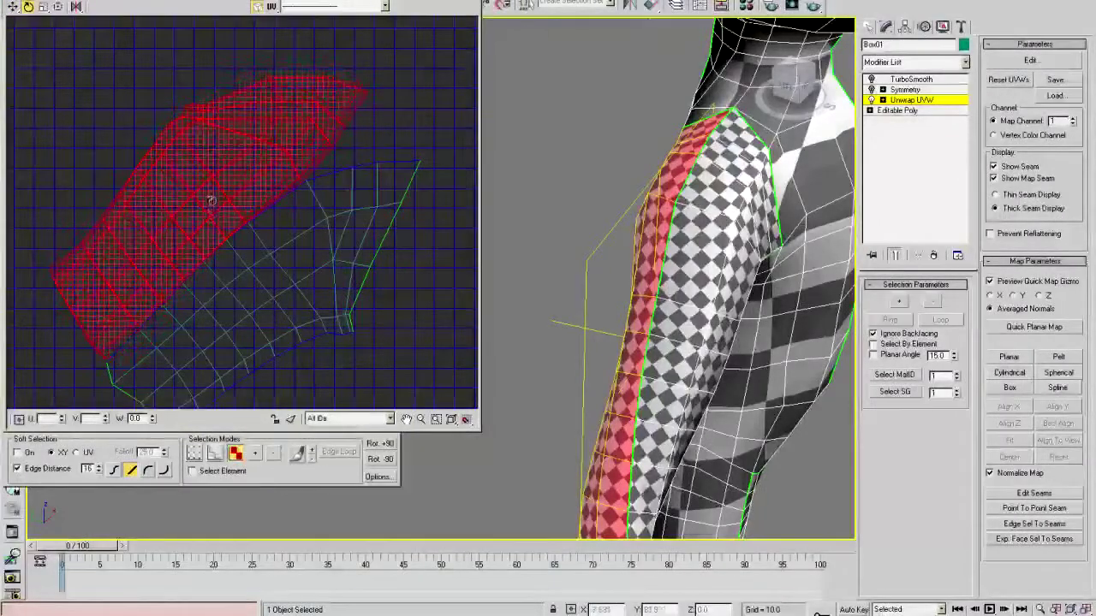
right_click(209, 231)
left_click(224, 247)
left_click_drag(213, 217, 218, 212)
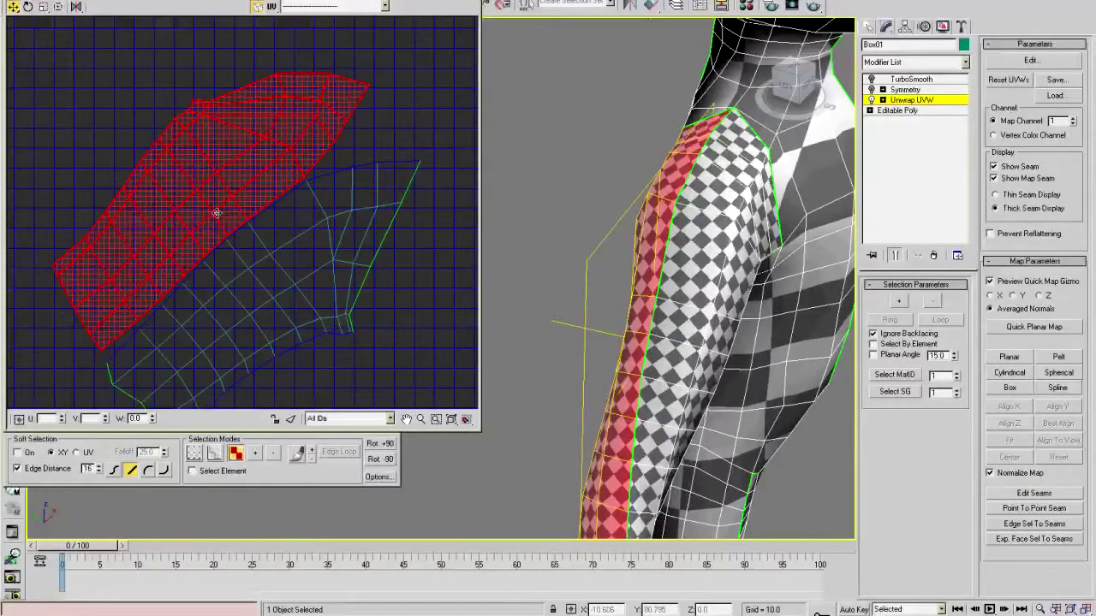
- Examine the facing edges of the two arm shells up close to find where their seam edges correspond near the shoulder
middle_click_drag(311, 283, 278, 268)
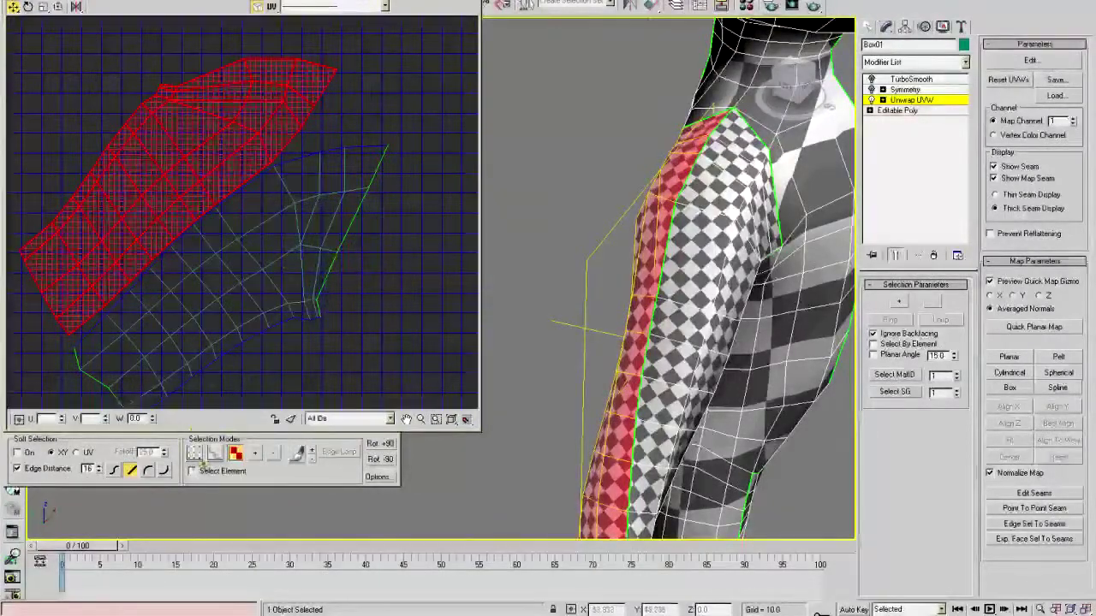
left_click(214, 453)
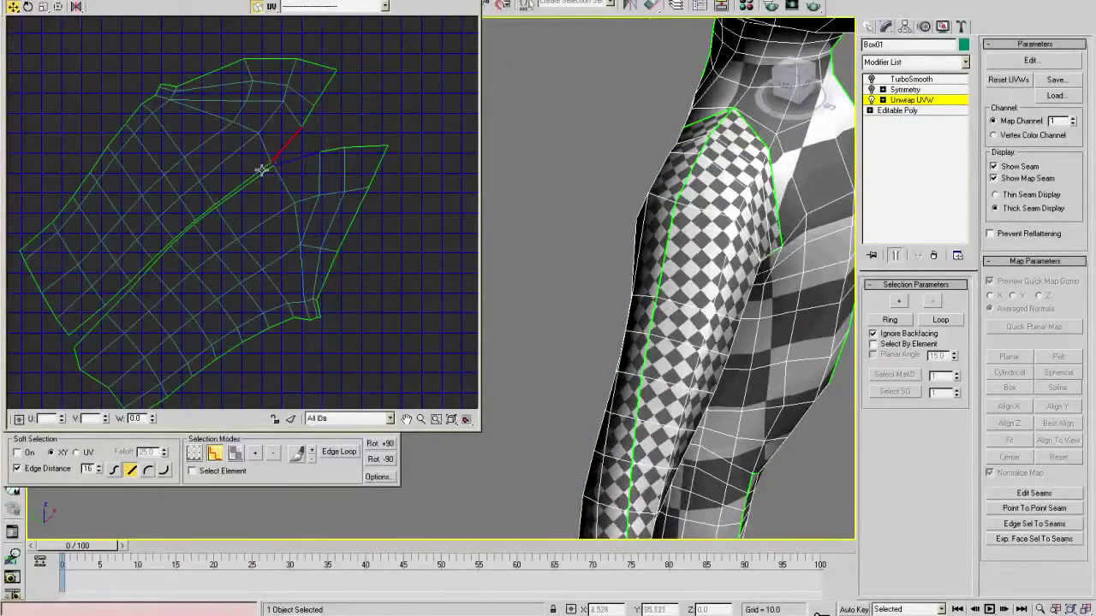
scroll(262, 171, "up", 5)
middle_click_drag(269, 150, 235, 326)
scroll(235, 325, "up", 4)
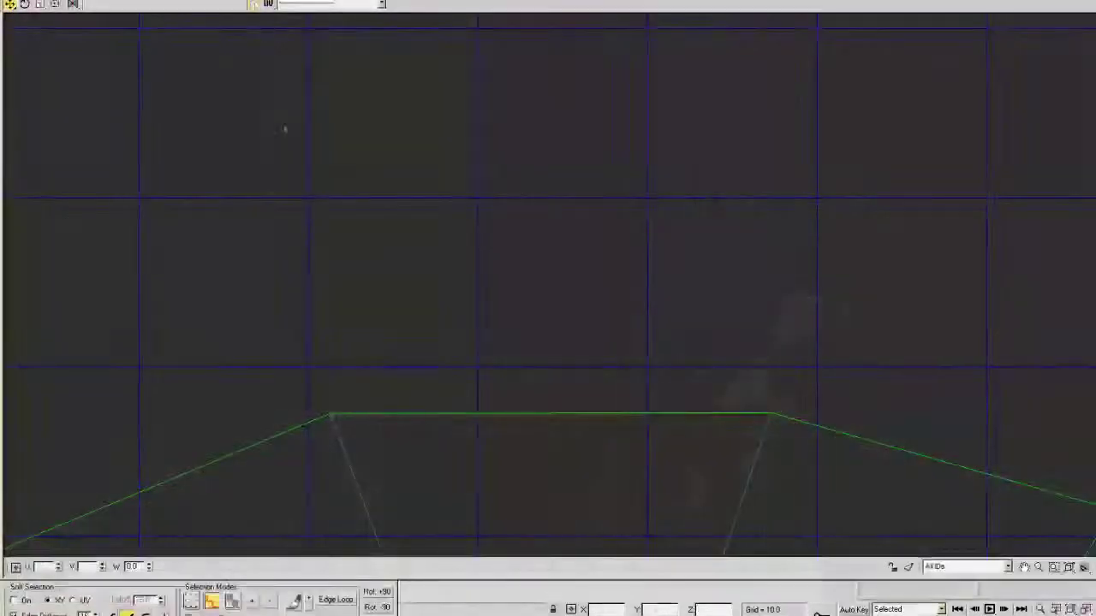
middle_click_drag(358, 426, 352, 149)
scroll(369, 369, "down", 7)
middle_click_drag(369, 369, 404, 287)
scroll(346, 176, "up", 5)
scroll(389, 317, "up", 7)
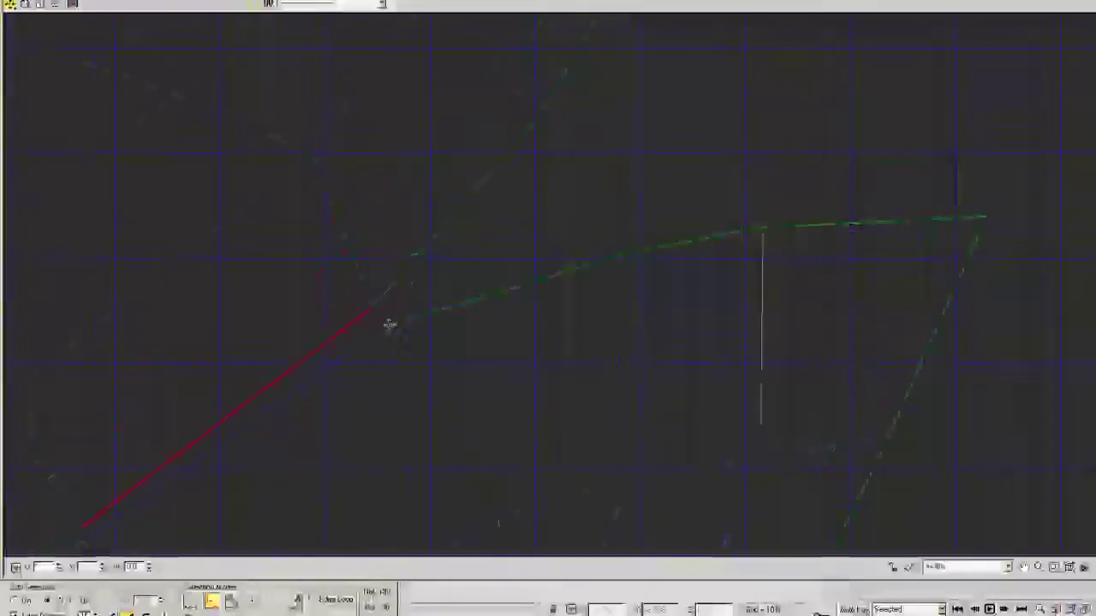
middle_click_drag(295, 299, 719, 235)
scroll(545, 295, "up", 2)
scroll(546, 295, "up", 4)
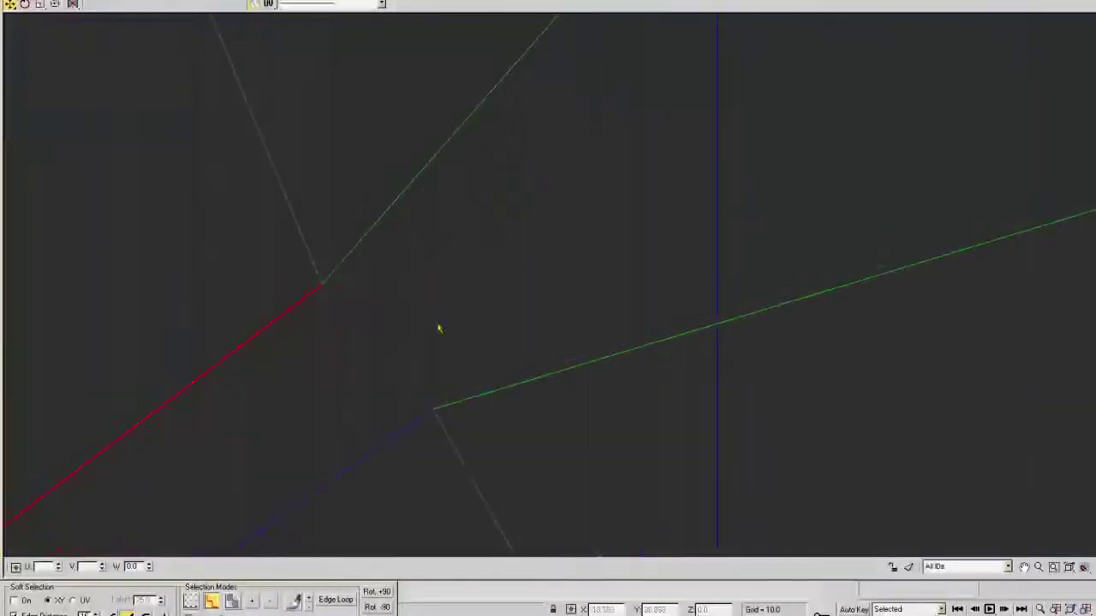
- Move the rear arm shell's seam vertex where the shells part near the shoulder onto the matching front shell vertex
left_click(191, 599)
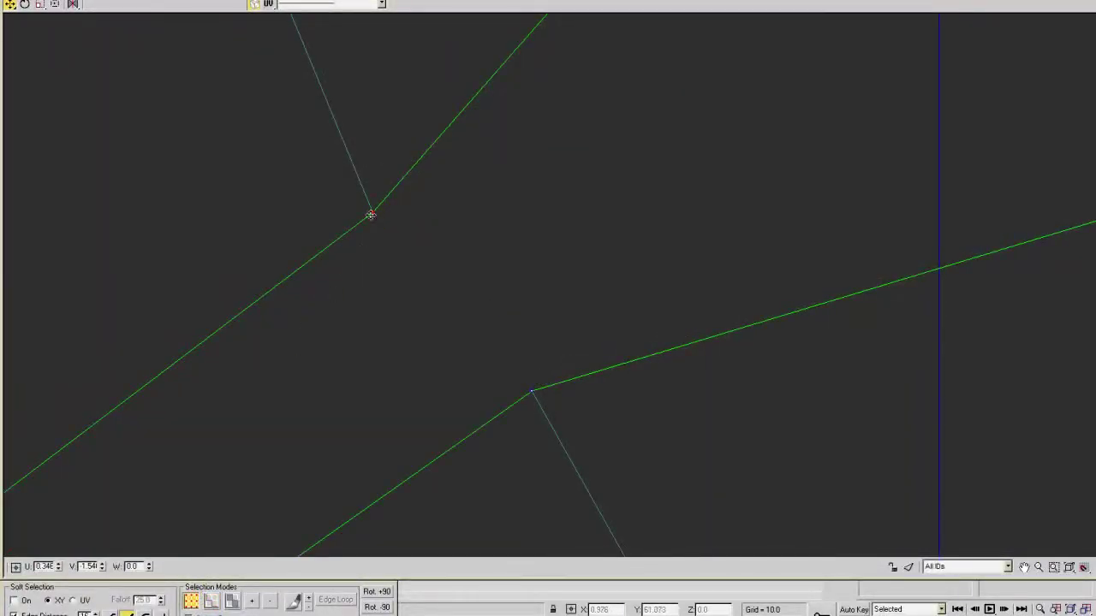
scroll(534, 391, "up", 3)
middle_click_drag(541, 418, 532, 217)
scroll(534, 201, "up", 9)
scroll(452, 257, "down", 7)
middle_click_drag(446, 279, 453, 330)
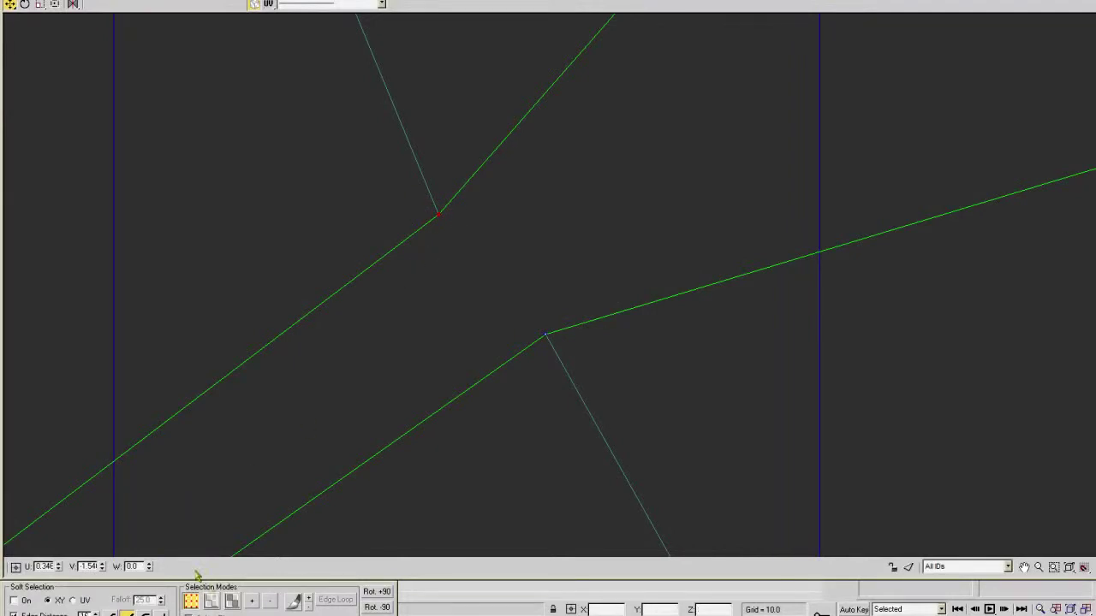
scroll(482, 304, "down", 6)
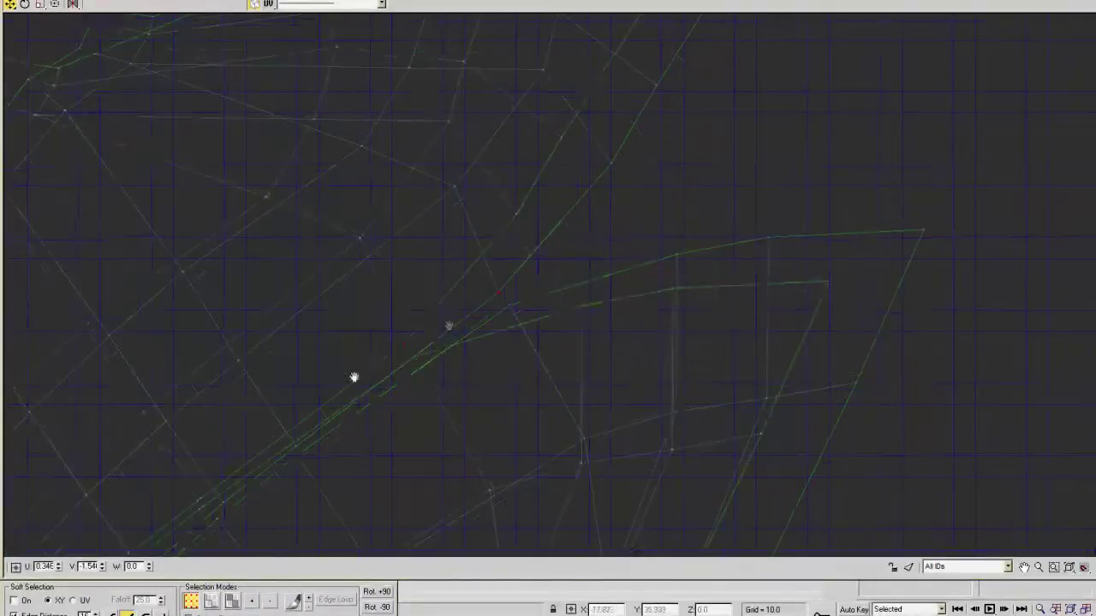
middle_click_drag(460, 296, 445, 323)
scroll(445, 322, "down", 2)
right_click(415, 301)
left_click(410, 326)
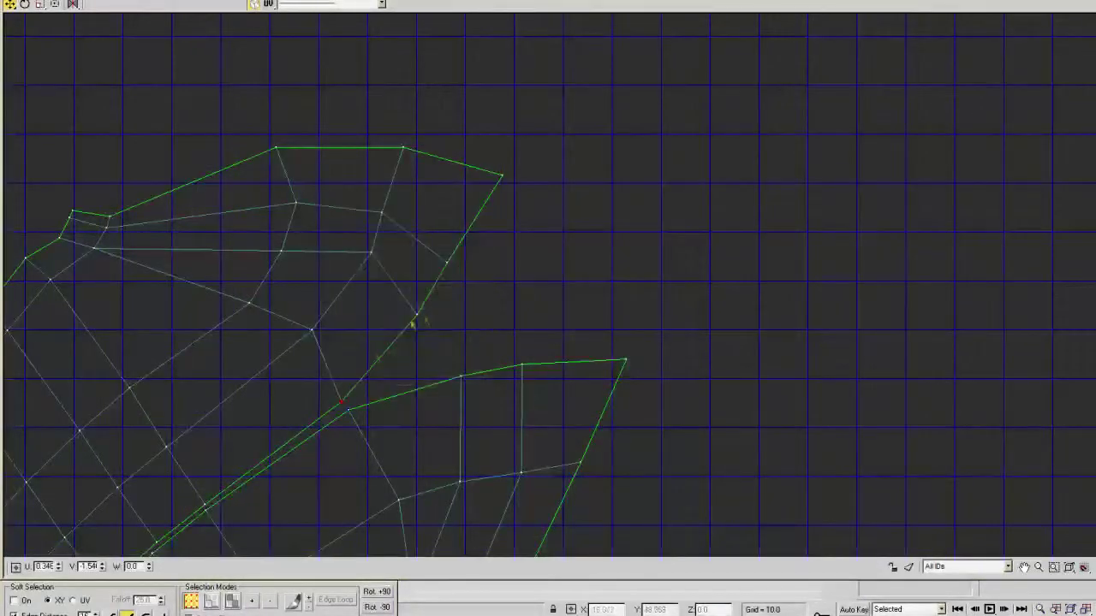
scroll(421, 313, "up", 5)
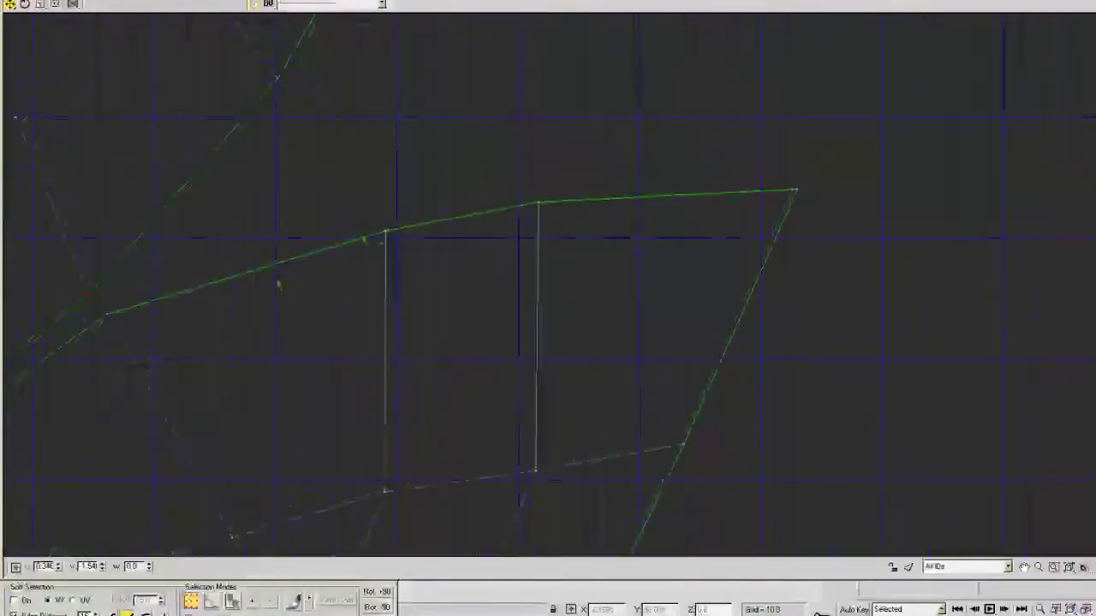
left_click_drag(441, 254, 452, 266)
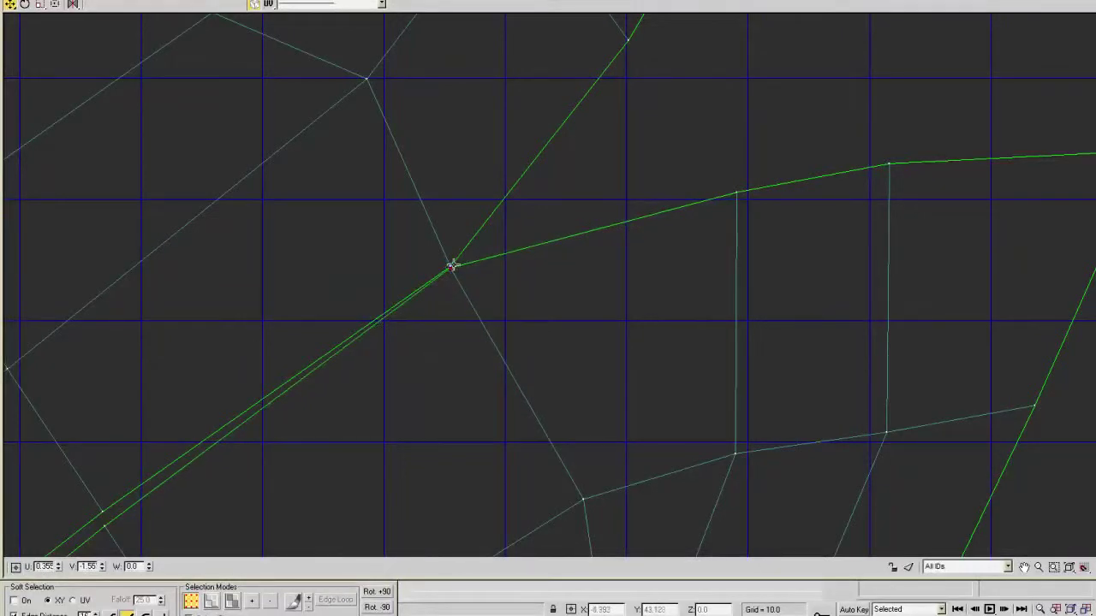
- Select the overlapping pair of seam vertices near the shoulder and weld them
right_click(458, 266)
left_click(553, 236)
left_click_drag(486, 236, 414, 305)
right_click(449, 266)
left_click(447, 281)
- Move the next rear seam vertex toward the wrist onto its front shell counterpart and weld the pair
middle_click_drag(354, 369, 568, 229)
left_click_drag(322, 351, 312, 380)
right_click(307, 385)
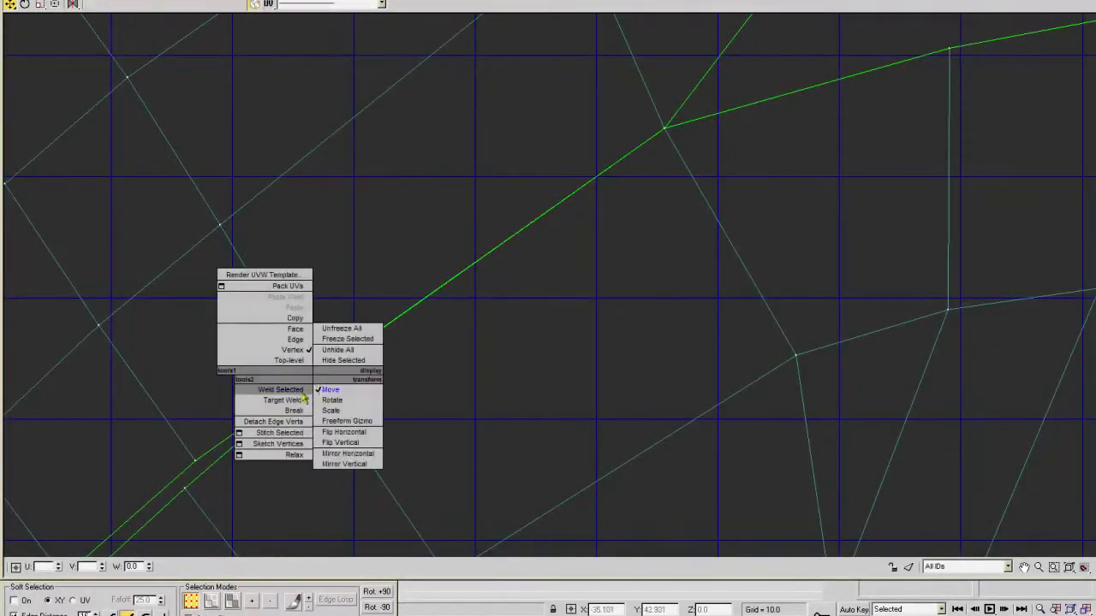